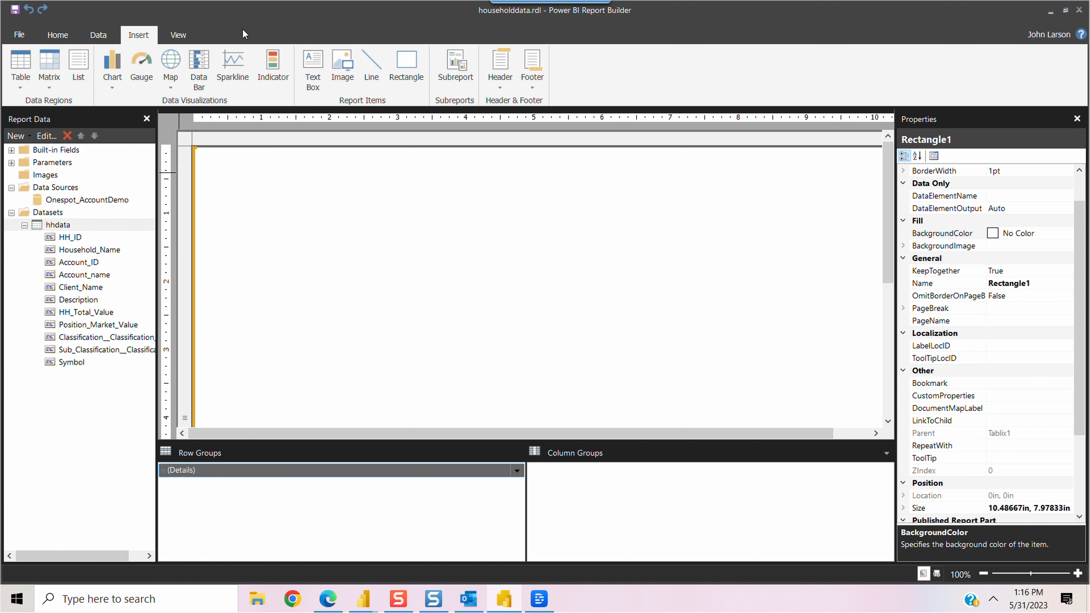
- Try to insert a chart into the list's ungrouped detail area
{"action": "left_click", "coordinate": [112, 88]}
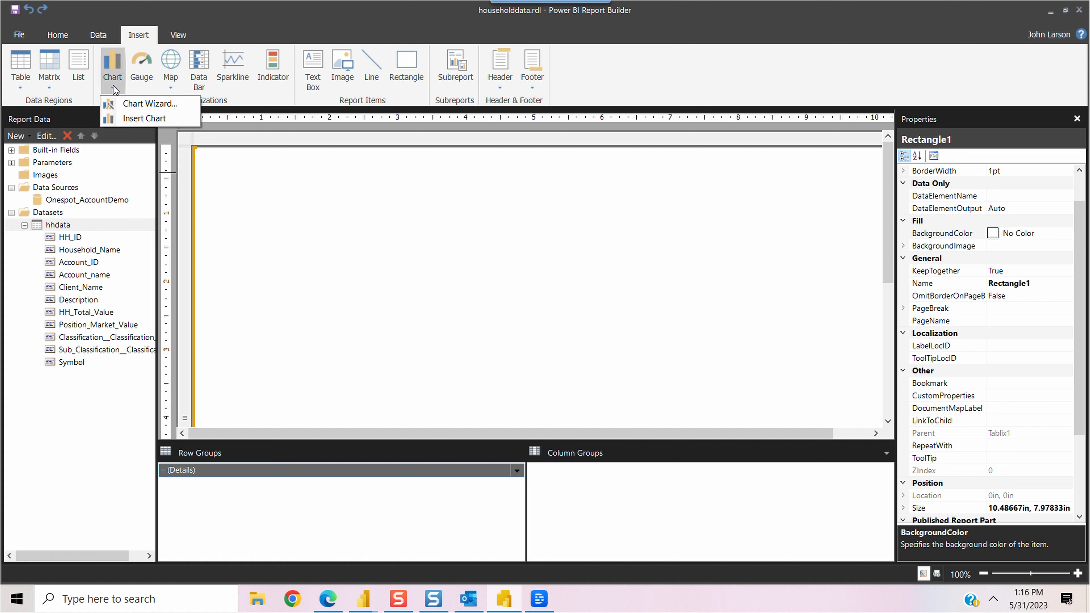
{"action": "left_click", "coordinate": [129, 118]}
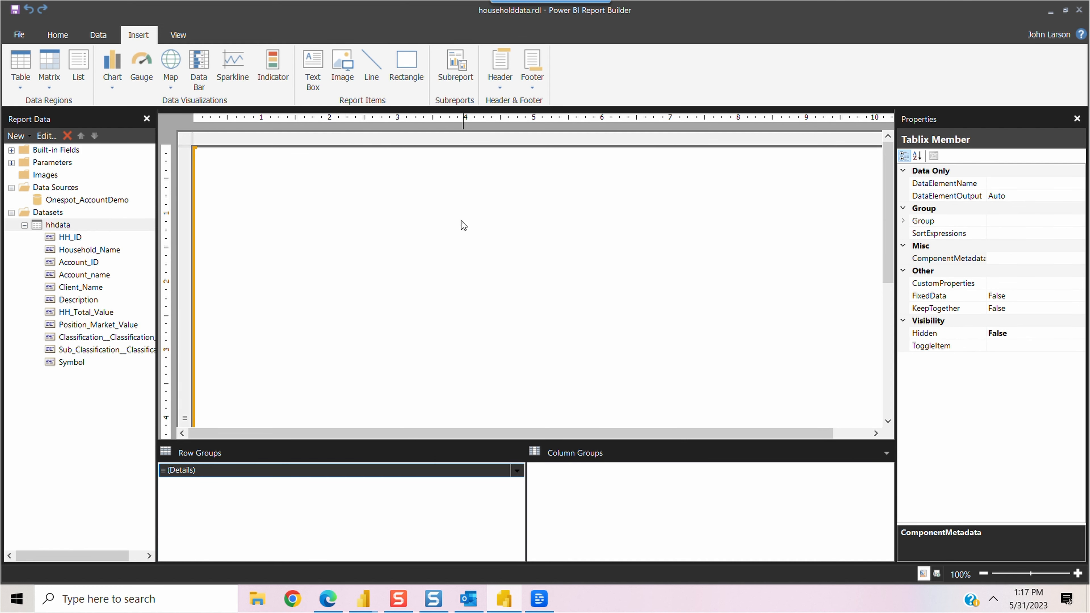
{"action": "left_click", "coordinate": [111, 89]}
{"action": "left_click", "coordinate": [129, 119]}
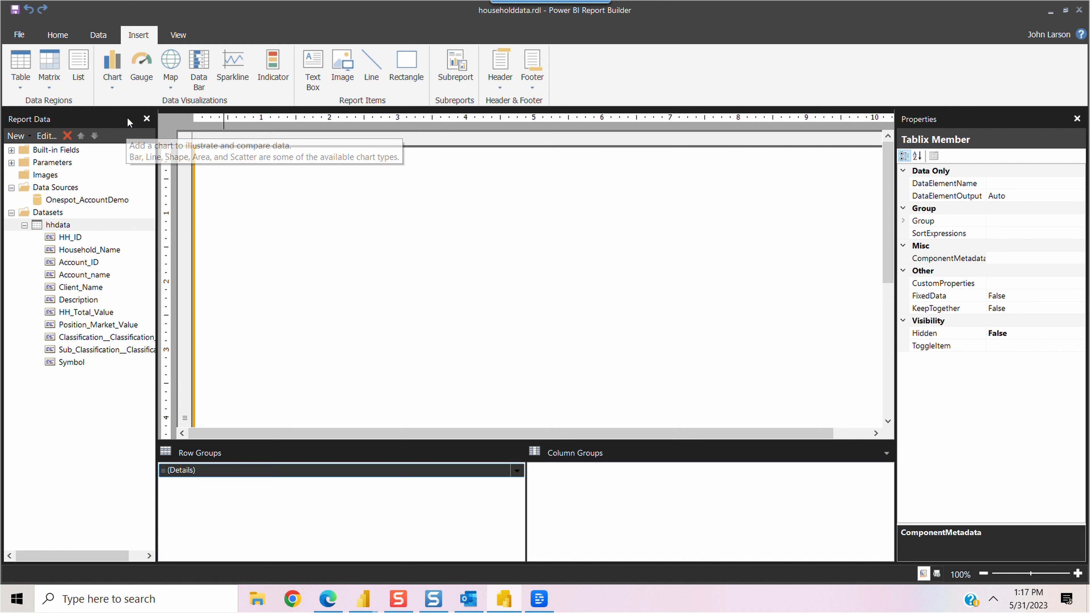
{"action": "left_click", "coordinate": [251, 191]}
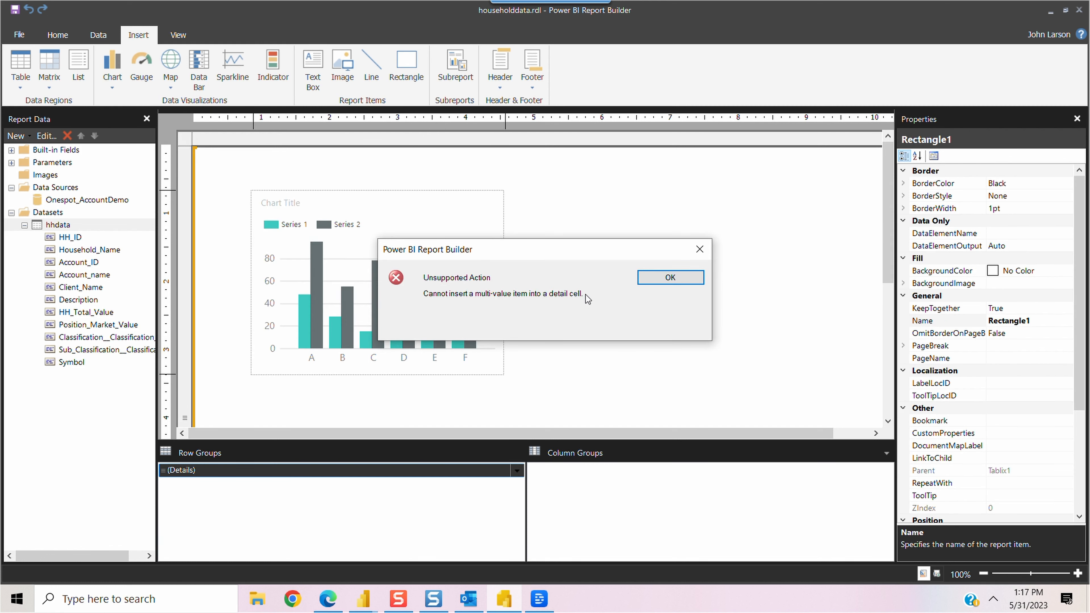
{"action": "left_click", "coordinate": [701, 250]}
- Set the list's Details row group to group on [Account_ID]
{"action": "left_click", "coordinate": [192, 149]}
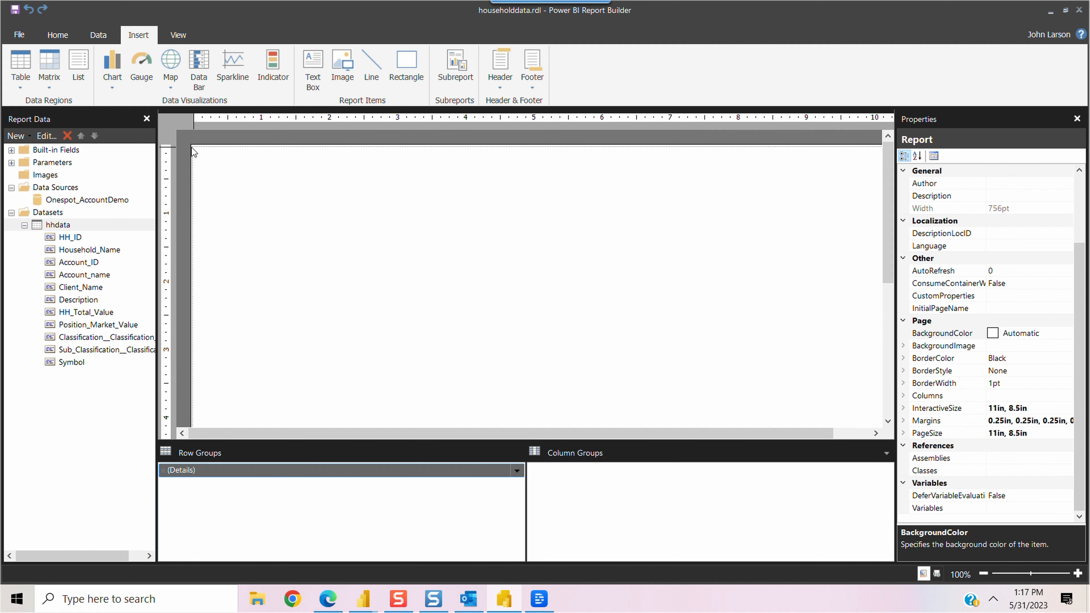
{"action": "left_click", "coordinate": [188, 144]}
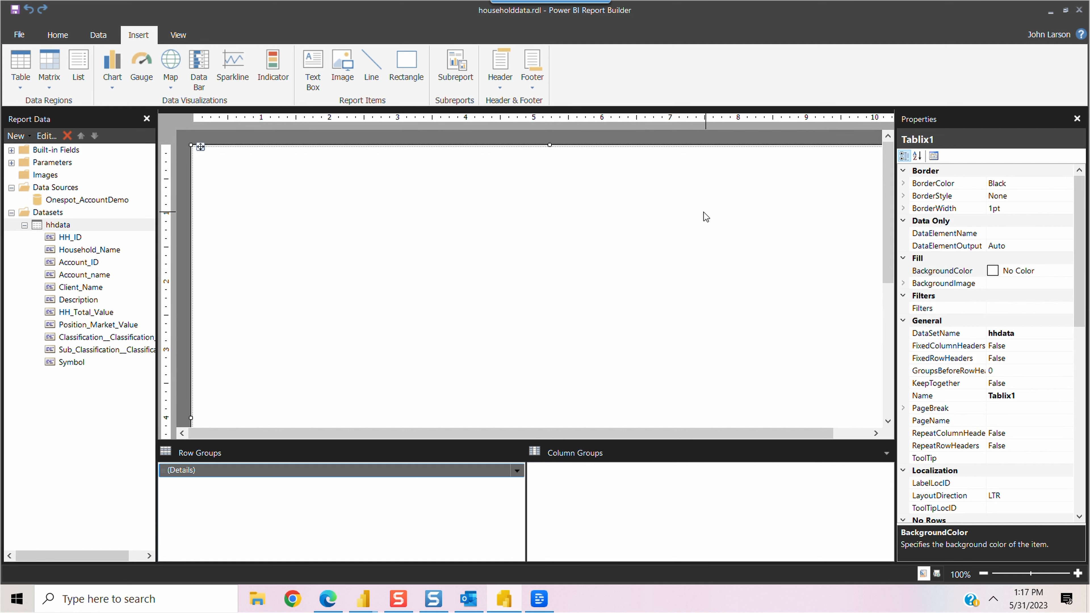
{"action": "right_click", "coordinate": [212, 471]}
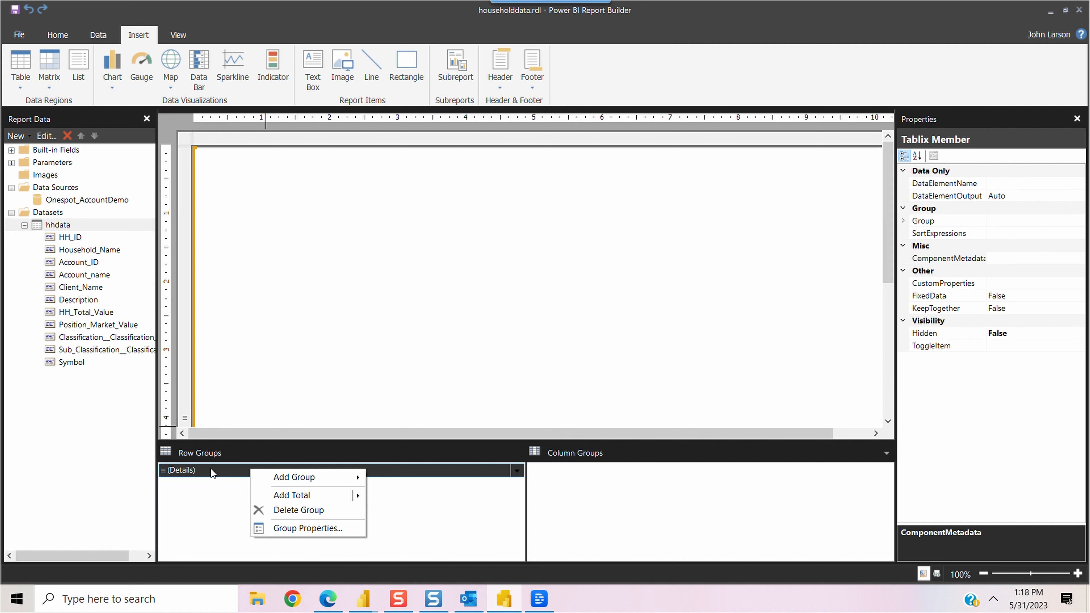
{"action": "left_click", "coordinate": [288, 530]}
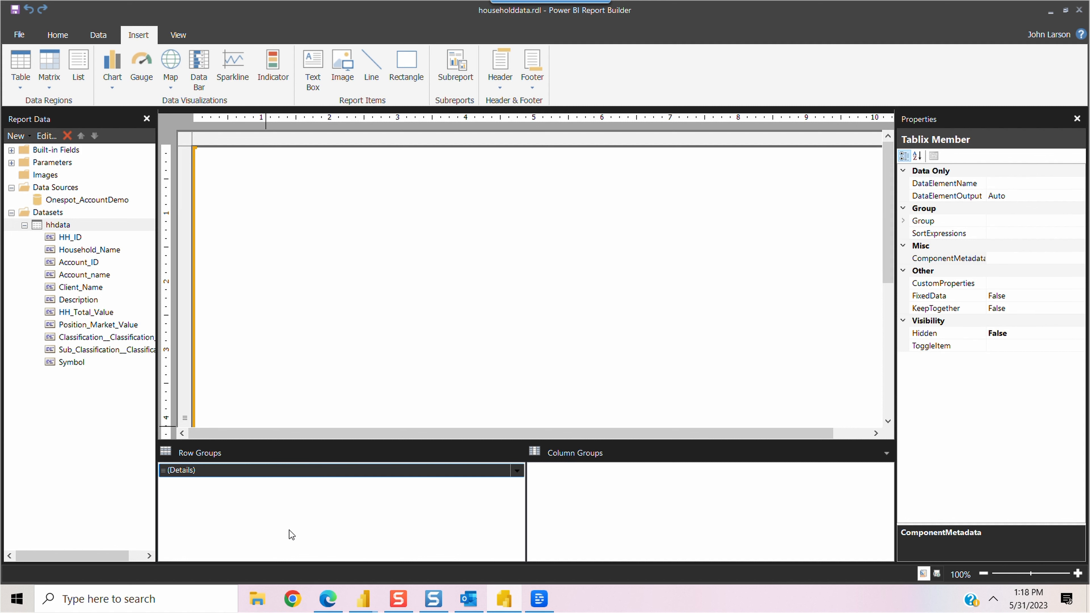
{"action": "left_click", "coordinate": [464, 244]}
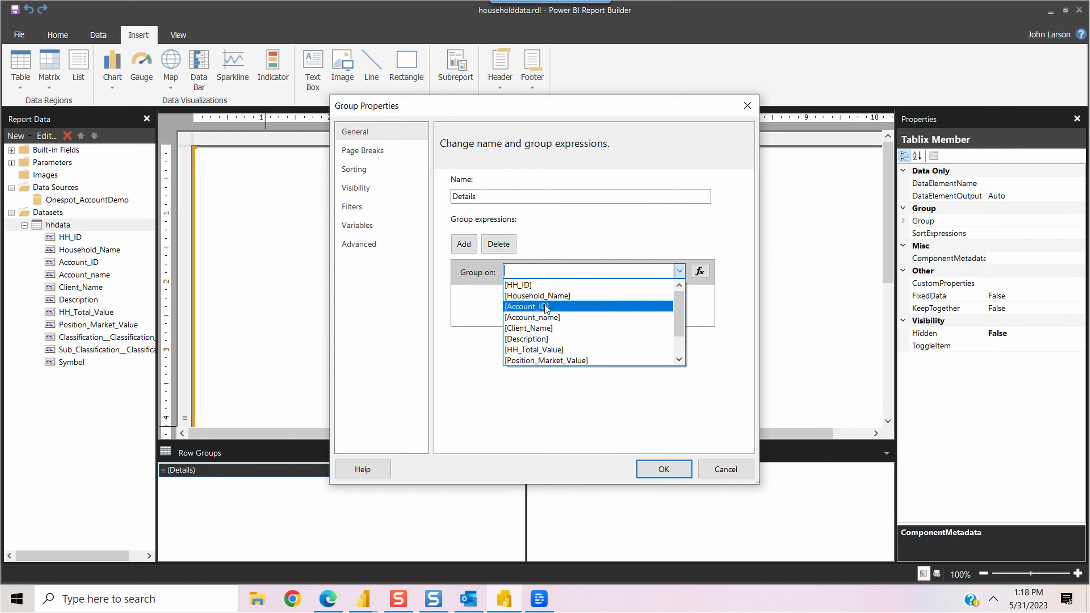
{"action": "left_click", "coordinate": [545, 307]}
{"action": "key", "text": "Return"}
- Insert a pie chart inside the list near its upper edge and enlarge it to about 3.8 by 2.8 inches
{"action": "left_click", "coordinate": [113, 81]}
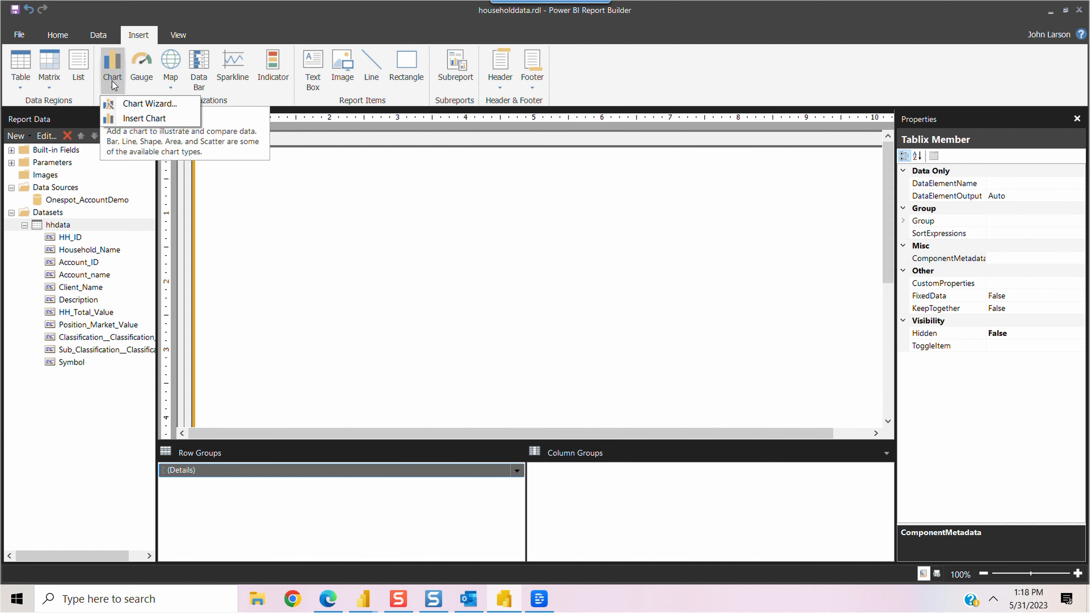
{"action": "left_click", "coordinate": [140, 119]}
{"action": "left_click_drag", "start_coordinate": [232, 178], "coordinate": [477, 356]}
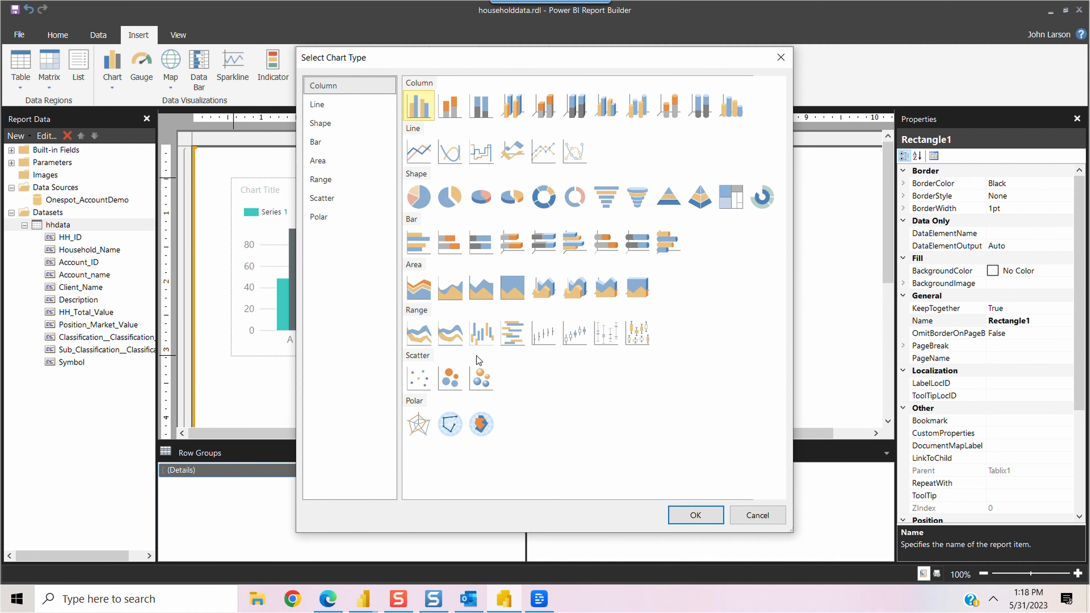
{"action": "left_click", "coordinate": [418, 196]}
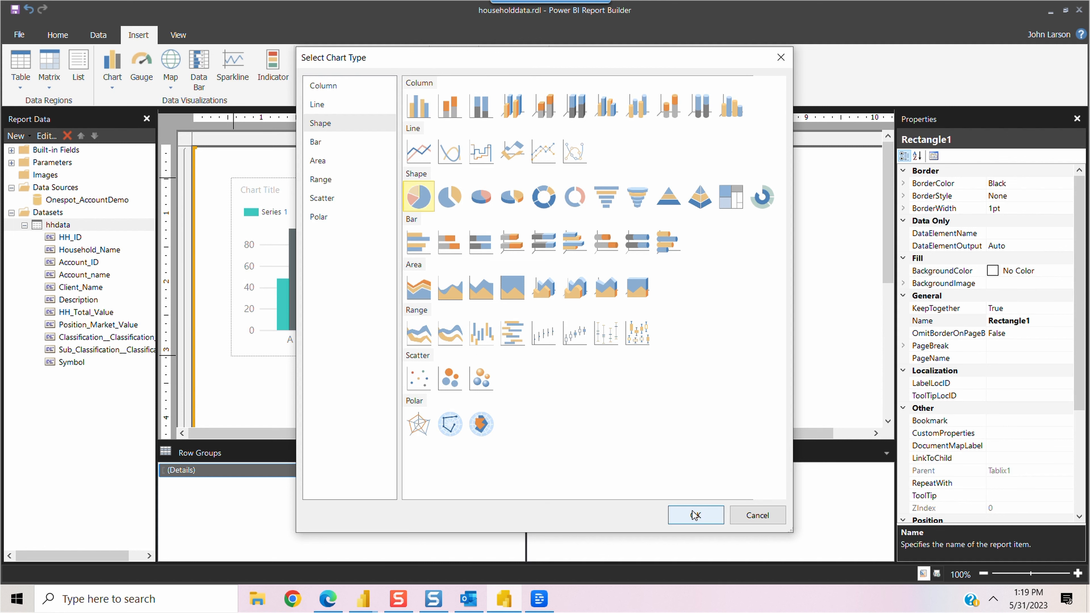
{"action": "left_click", "coordinate": [695, 514]}
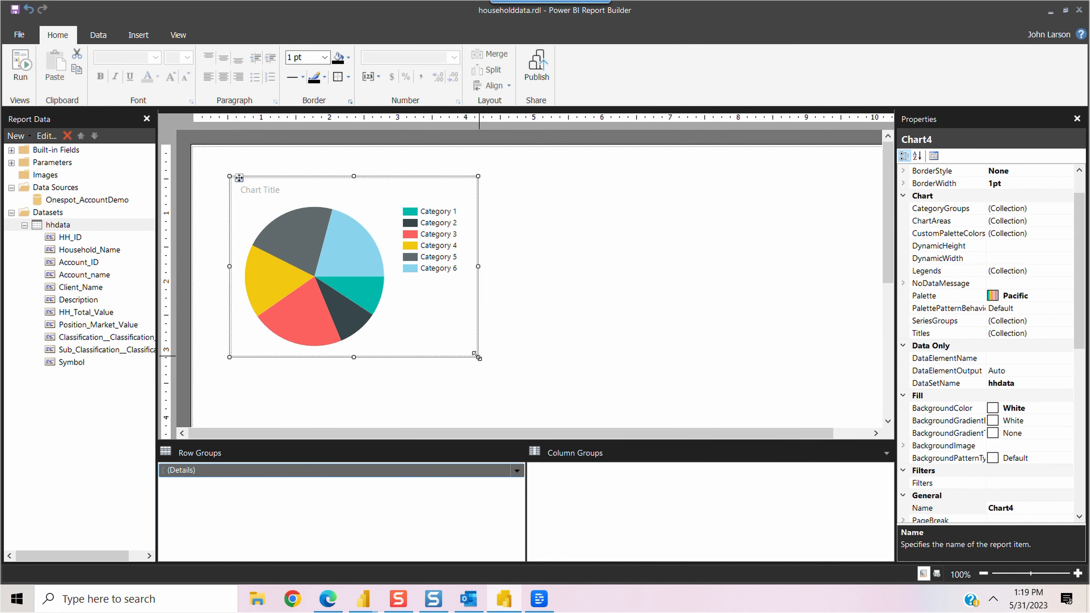
{"action": "left_click_drag", "start_coordinate": [478, 357], "coordinate": [489, 368]}
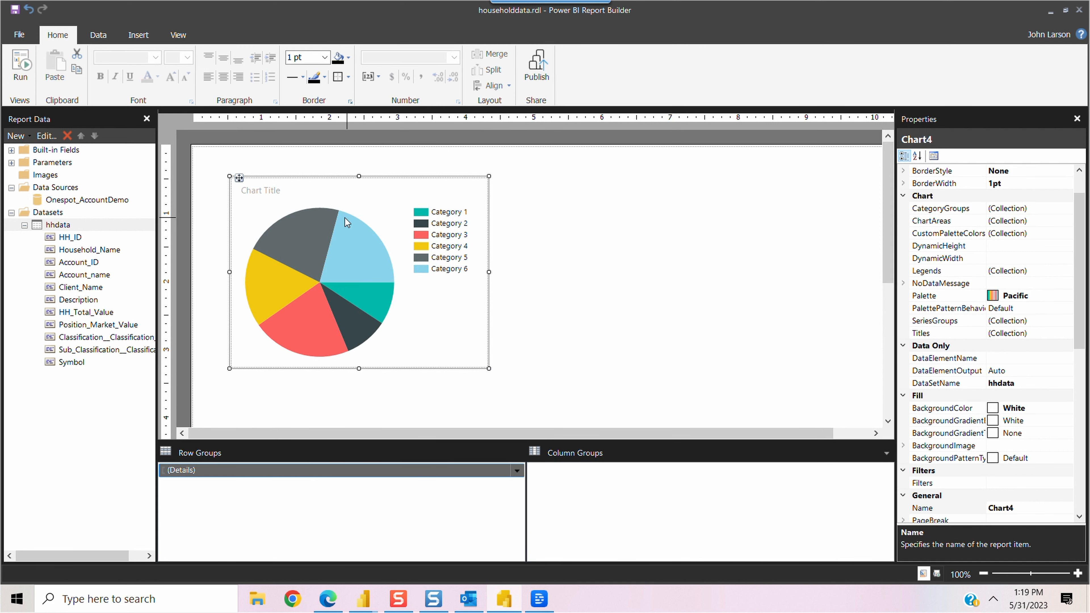
{"action": "left_click", "coordinate": [354, 208]}
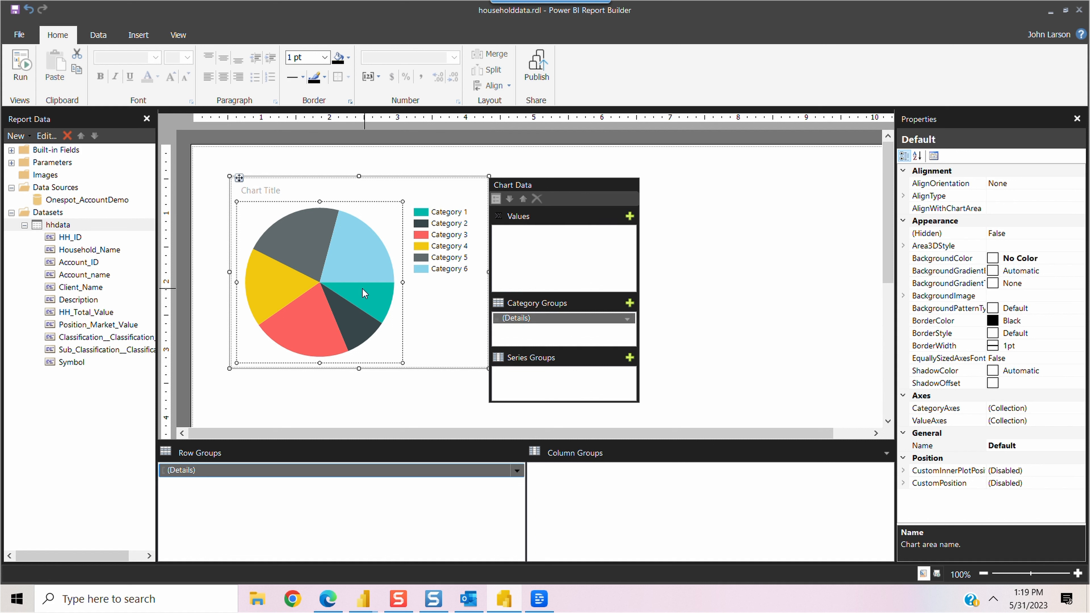
{"action": "left_click", "coordinate": [428, 302]}
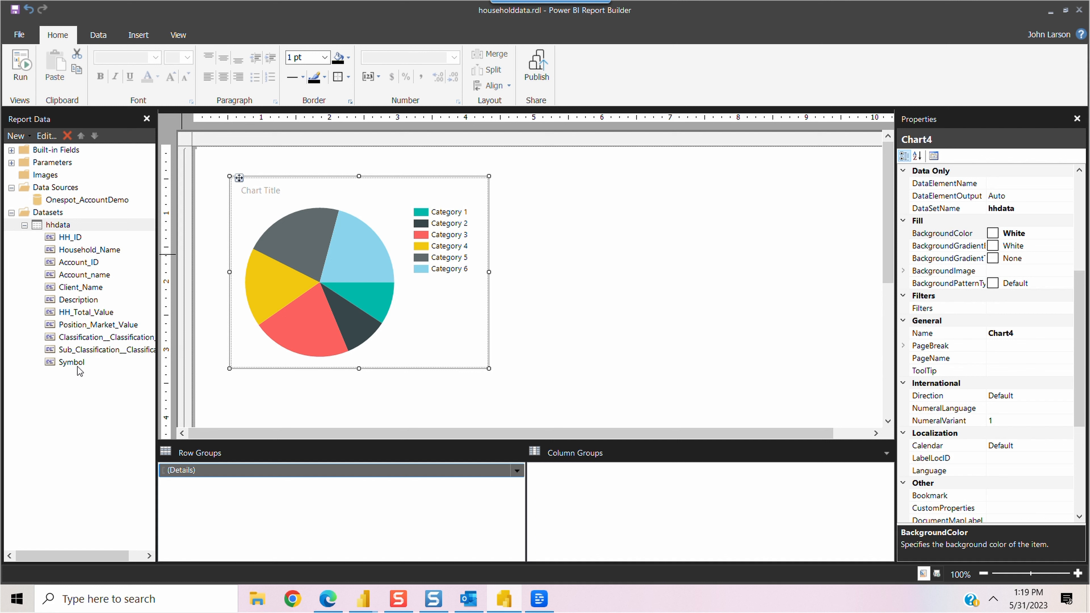
- Add a calculated field named Percent_Household to the hhdata dataset
{"action": "left_click", "coordinate": [62, 226]}
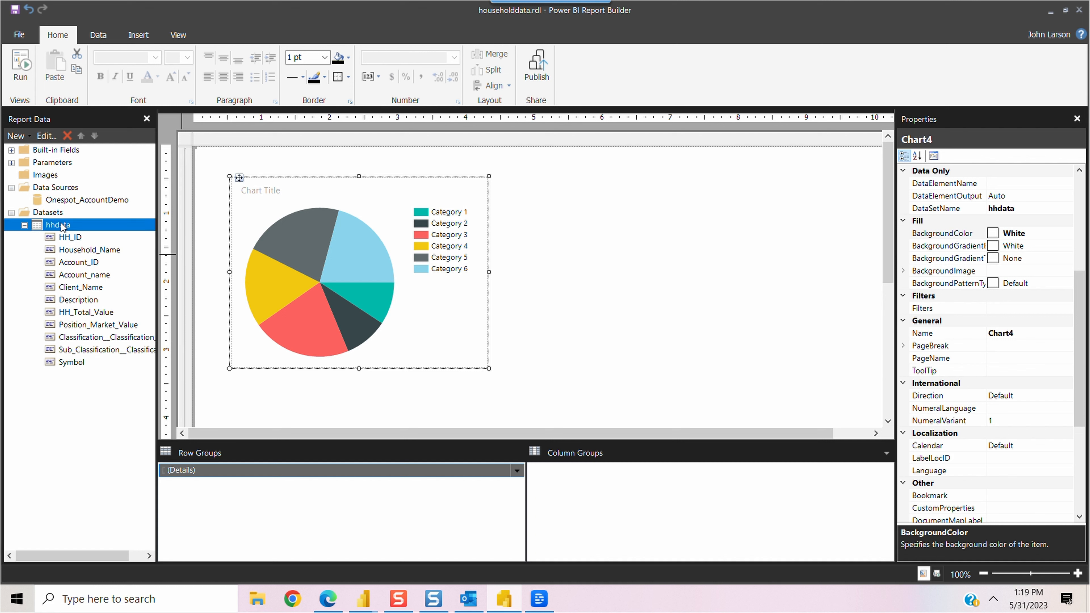
{"action": "right_click", "coordinate": [61, 226]}
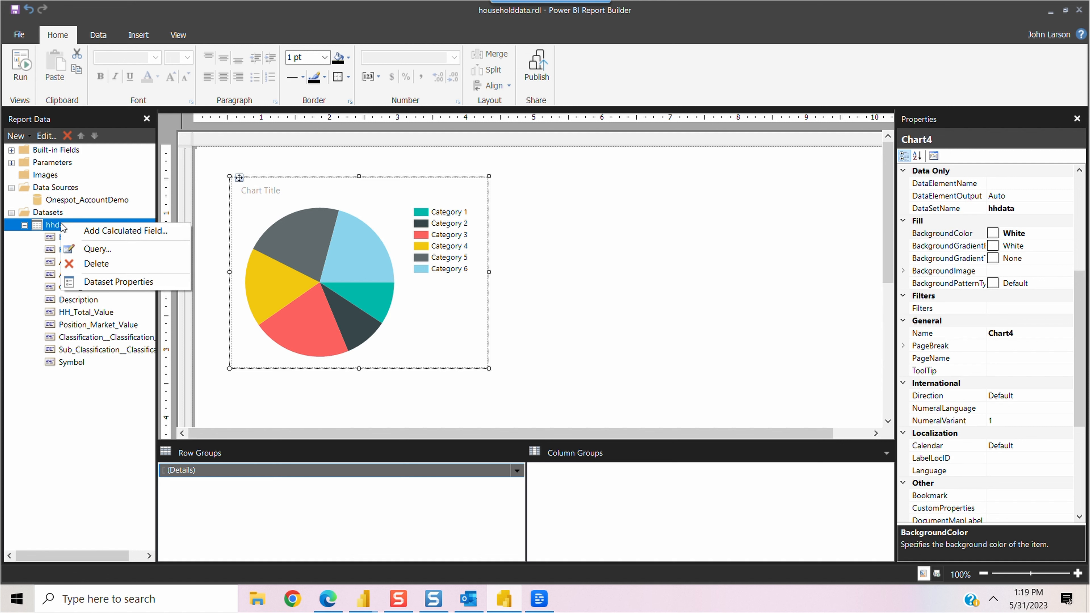
{"action": "left_click", "coordinate": [112, 232]}
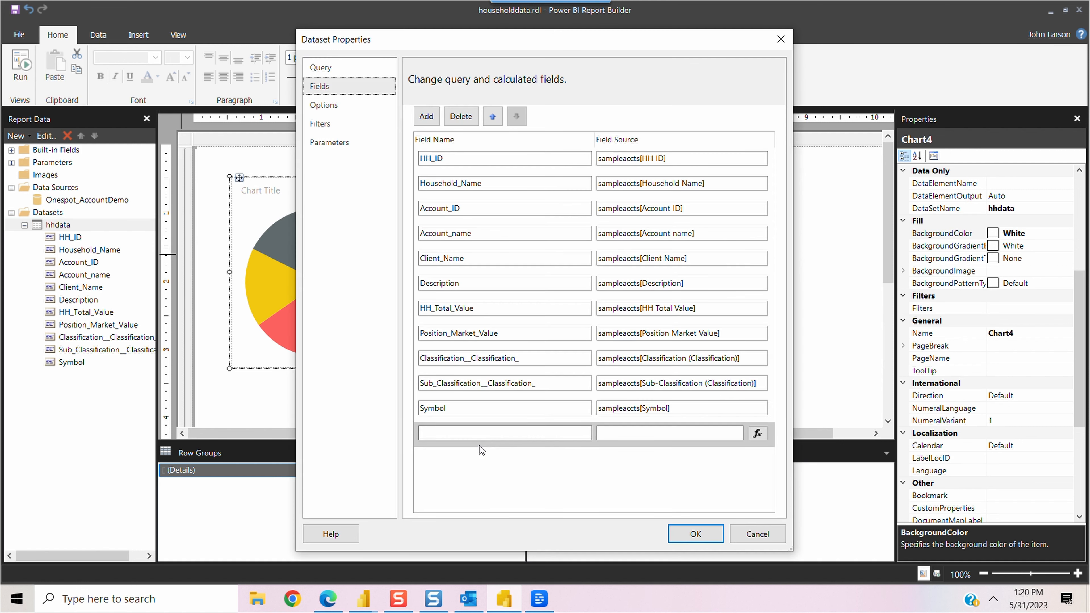
{"action": "type", "text": "Percent_Household"}
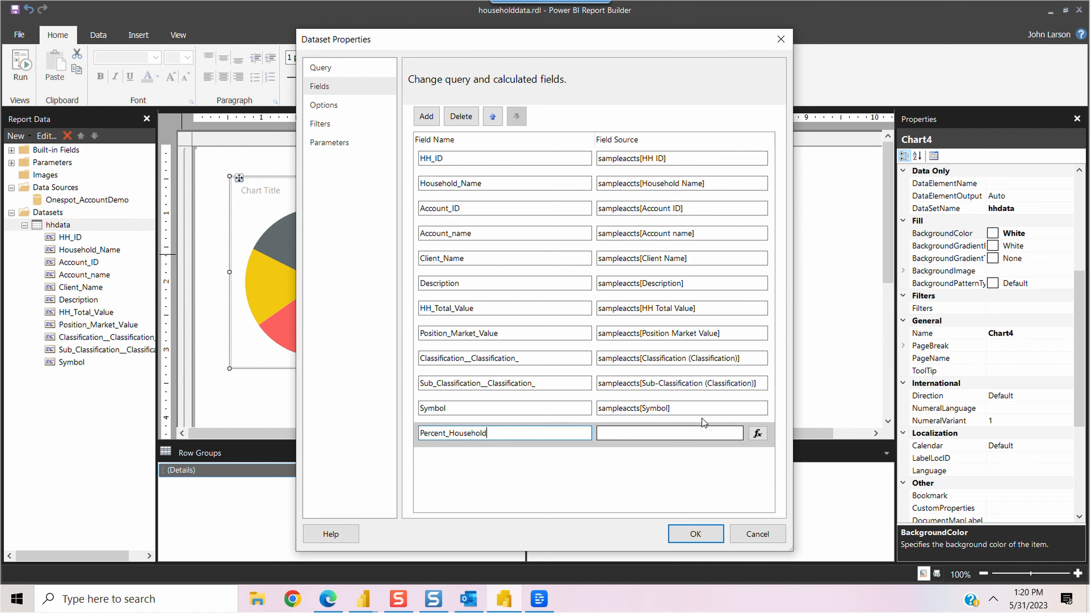
- Define the Percent_Household field with the expression =Fields!Position_Market_Value.Value/Fields!HH_Total_Value.Value and save the dataset properties
{"action": "left_click", "coordinate": [759, 434]}
{"action": "left_click", "coordinate": [346, 314]}
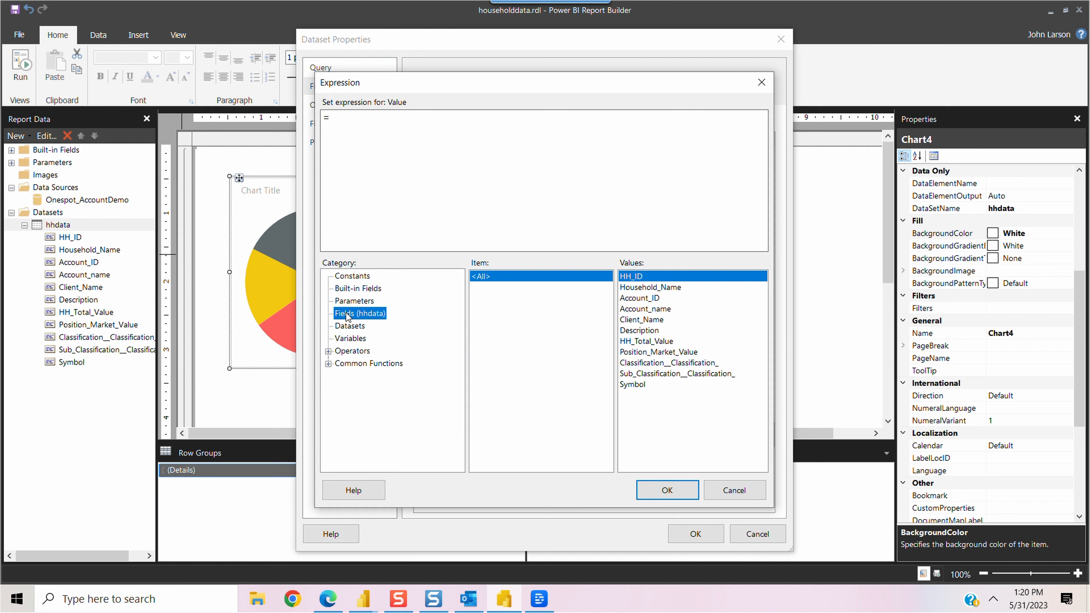
{"action": "double_click", "coordinate": [661, 352]}
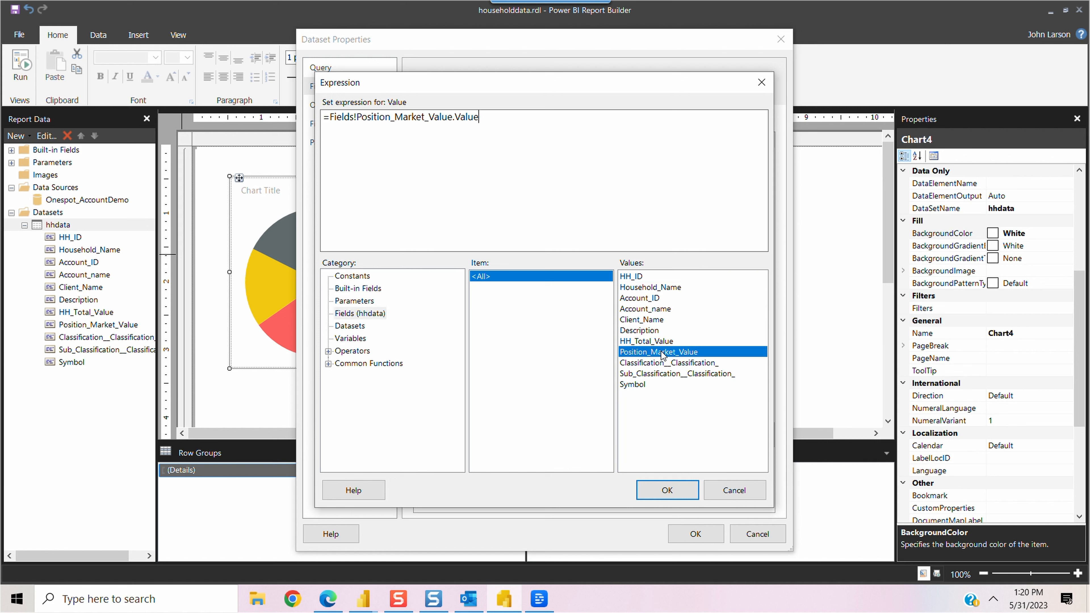
{"action": "type", "text": "/"}
{"action": "double_click", "coordinate": [652, 343]}
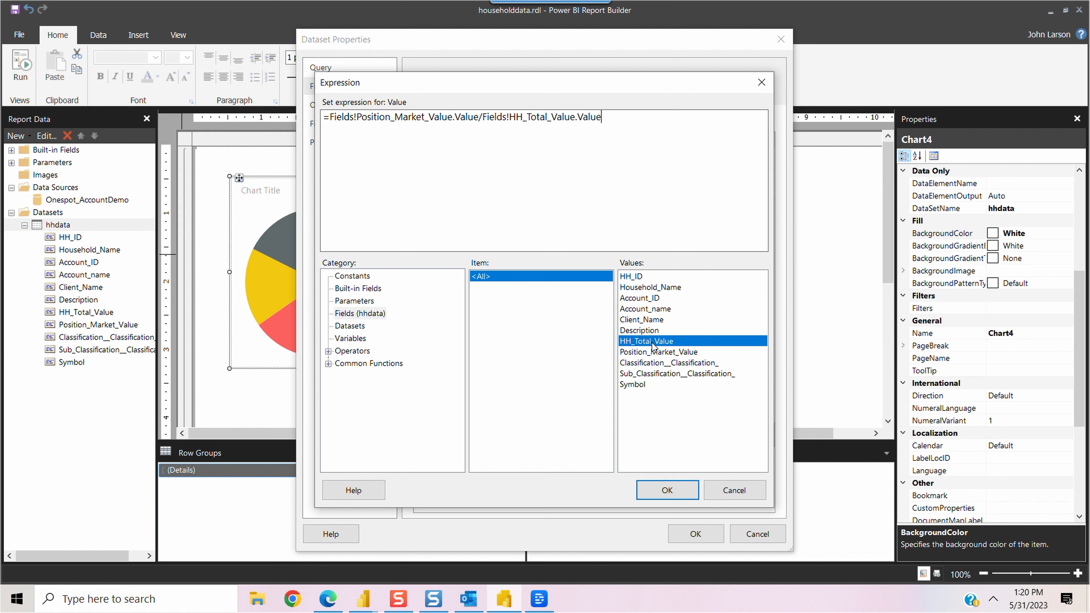
{"action": "left_click", "coordinate": [660, 493]}
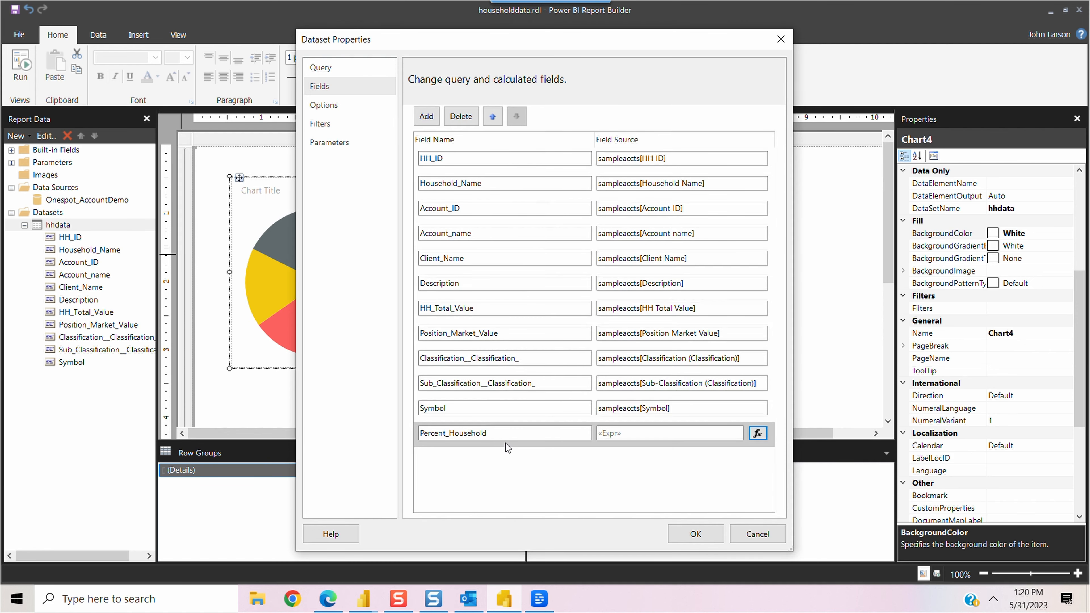
{"action": "left_click", "coordinate": [695, 534]}
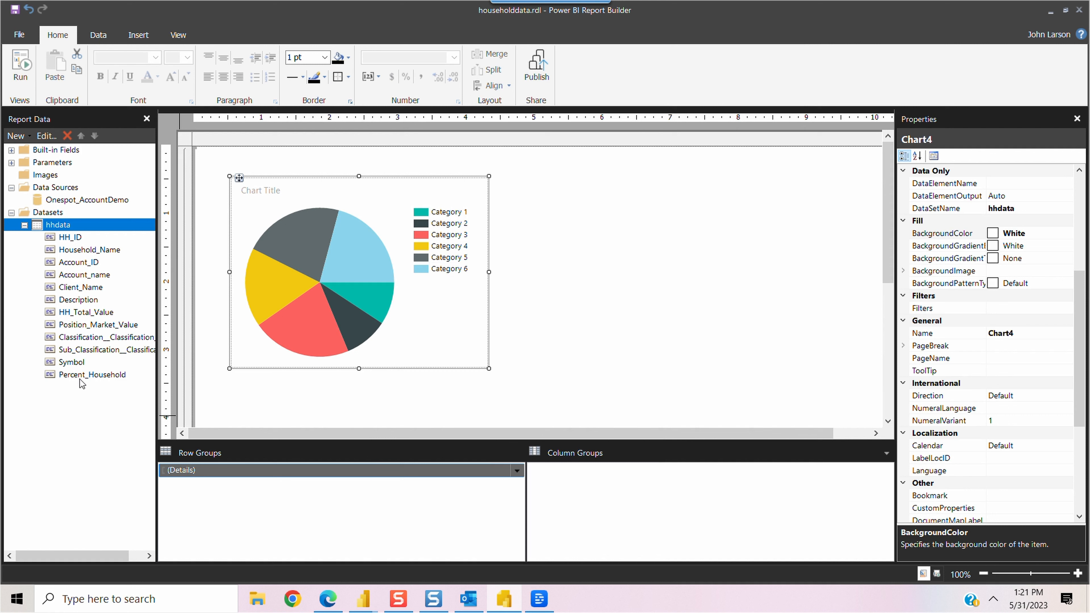
- Assign Percent_Household as the pie chart's values and Classification__Classification_ as its category group
{"action": "left_click", "coordinate": [413, 183]}
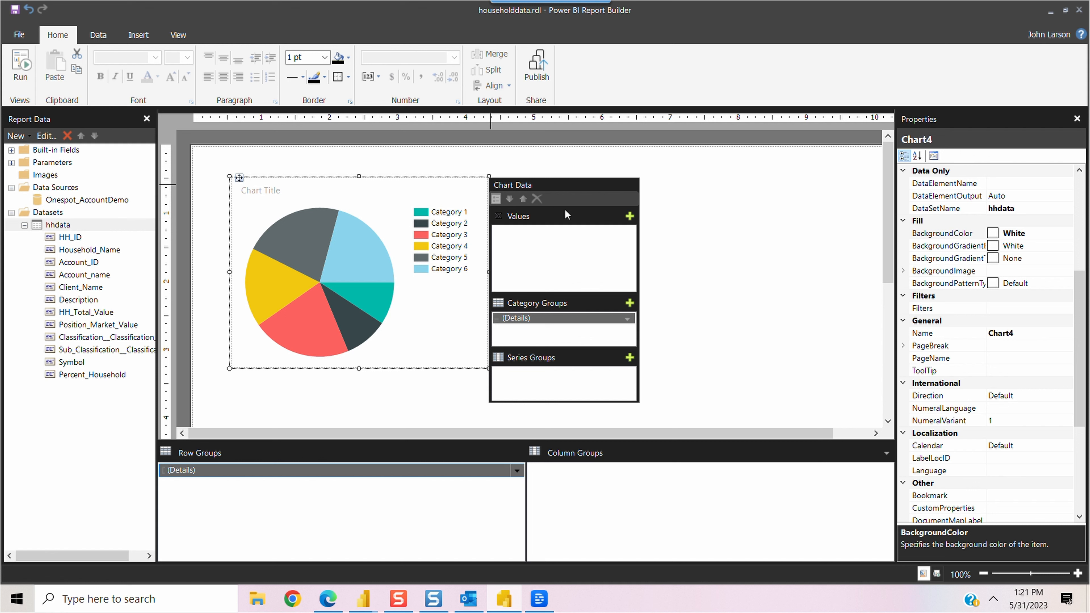
{"action": "left_click", "coordinate": [629, 217]}
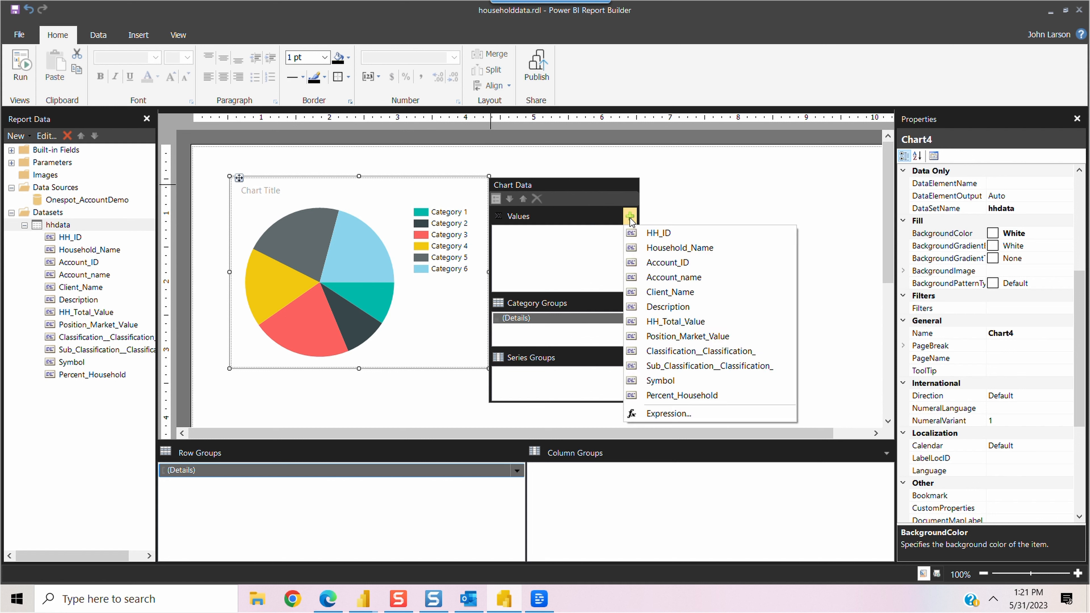
{"action": "left_click", "coordinate": [695, 396]}
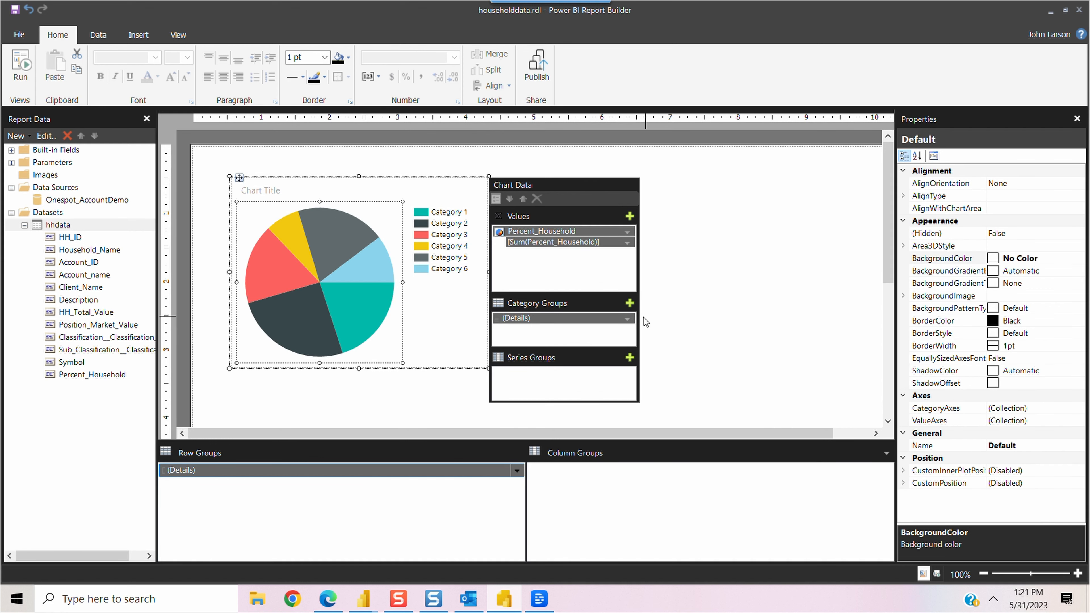
{"action": "left_click", "coordinate": [628, 318]}
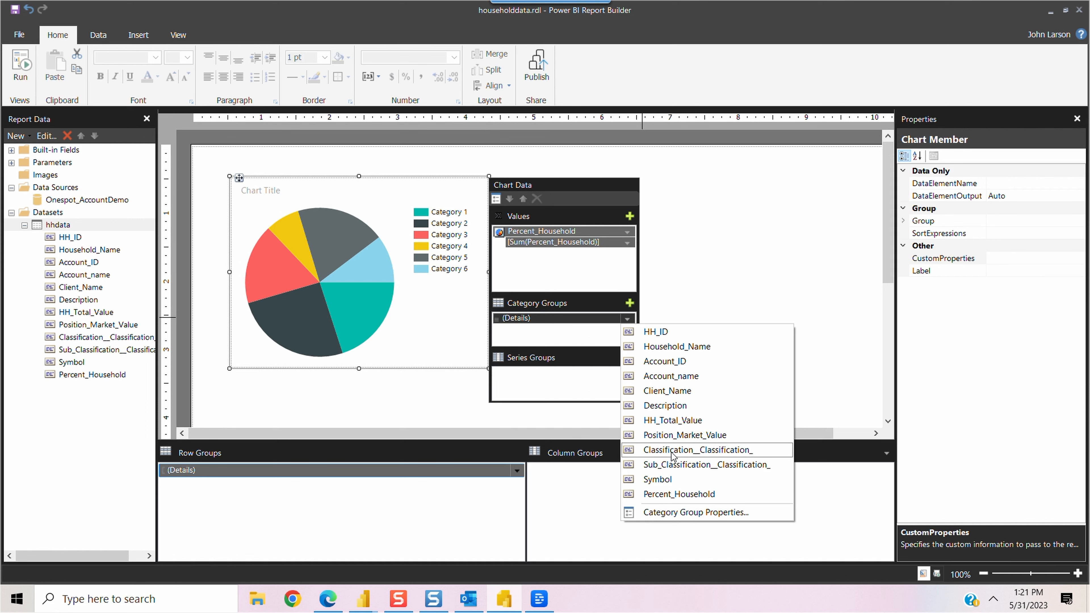
{"action": "left_click", "coordinate": [672, 450]}
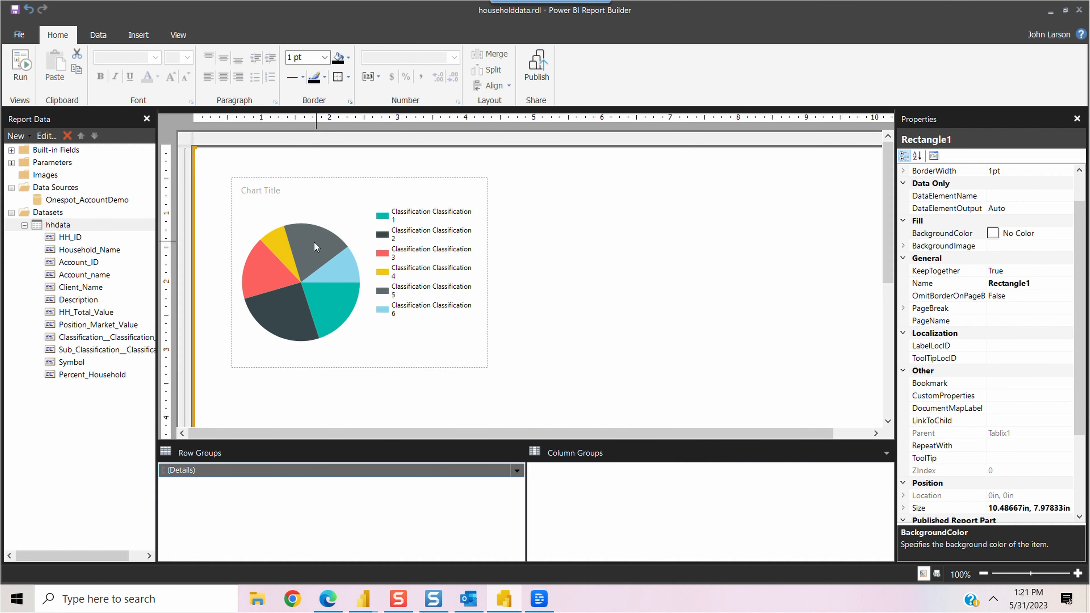
- Show data labels on the slices of the pie chart's Percent_Household series
{"action": "left_click", "coordinate": [315, 246]}
{"action": "left_click", "coordinate": [314, 244]}
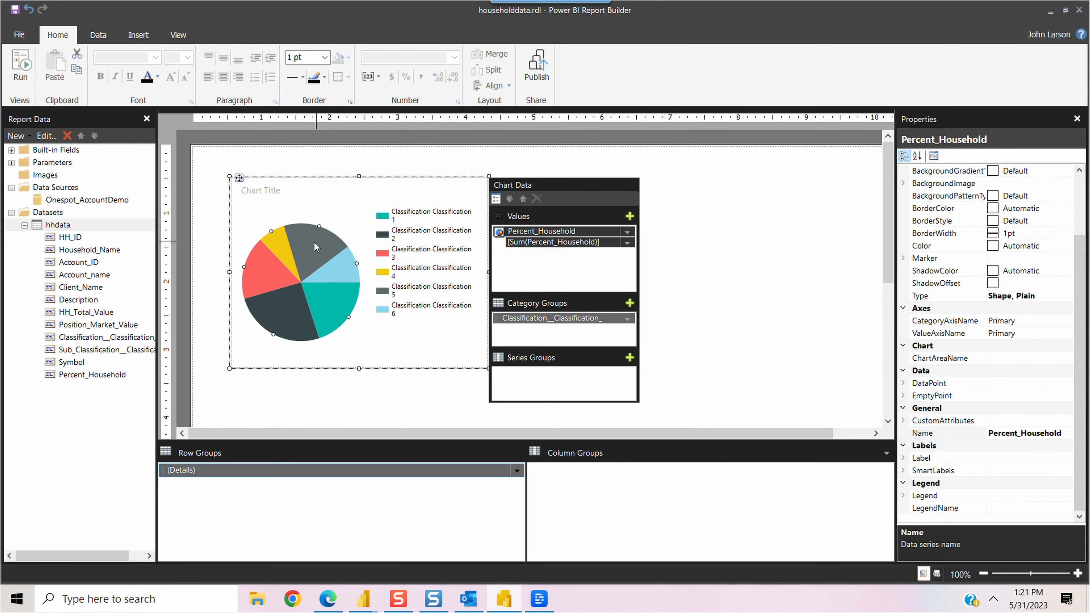
{"action": "right_click", "coordinate": [314, 243]}
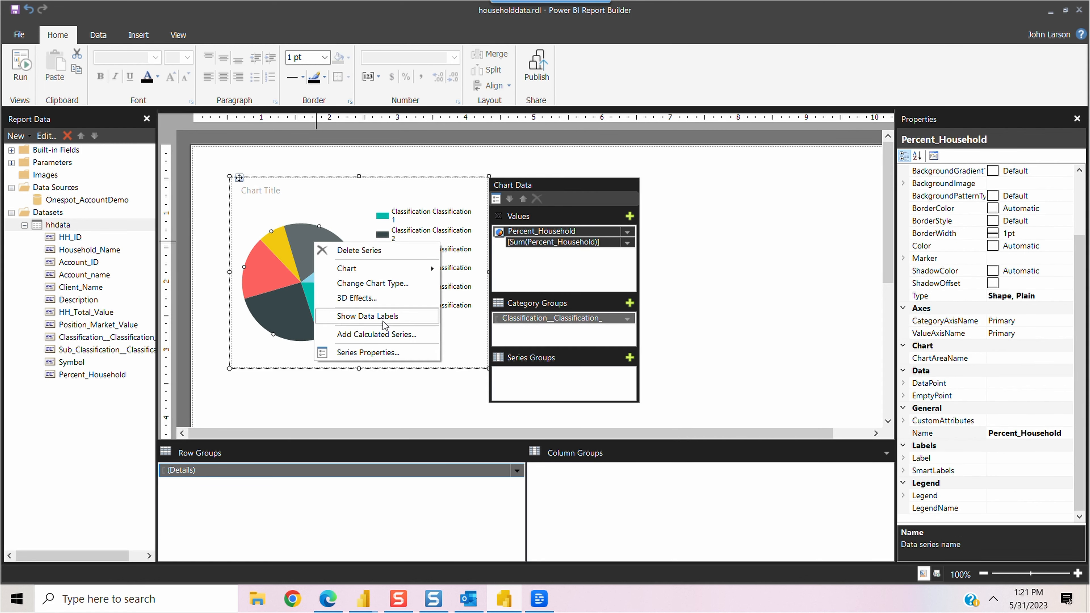
{"action": "left_click", "coordinate": [385, 318]}
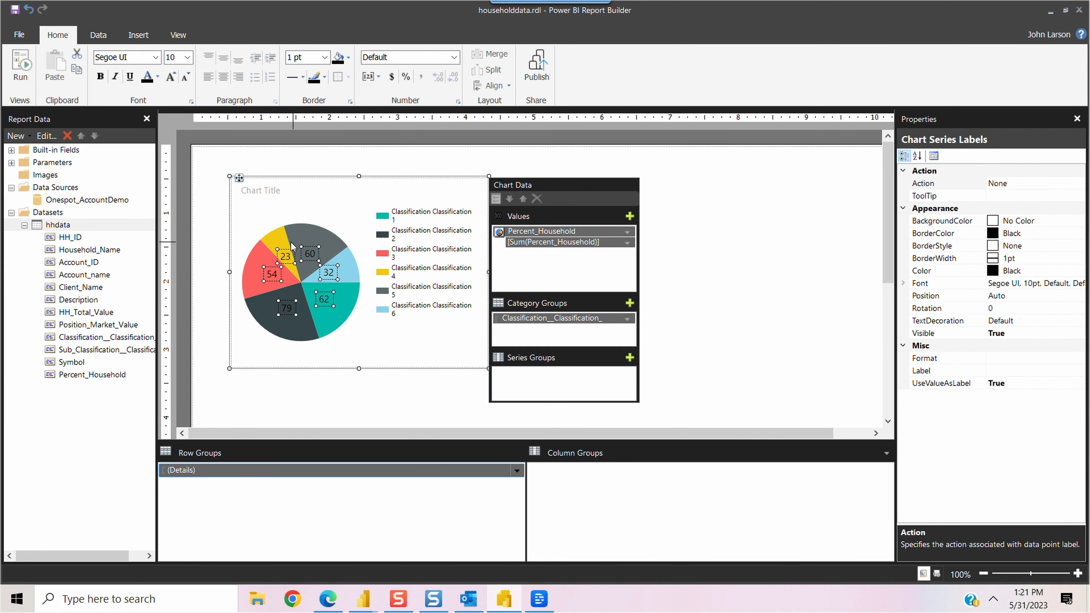
- Format the pie chart's series labels as Percentage with 0 decimal places
{"action": "right_click", "coordinate": [311, 253]}
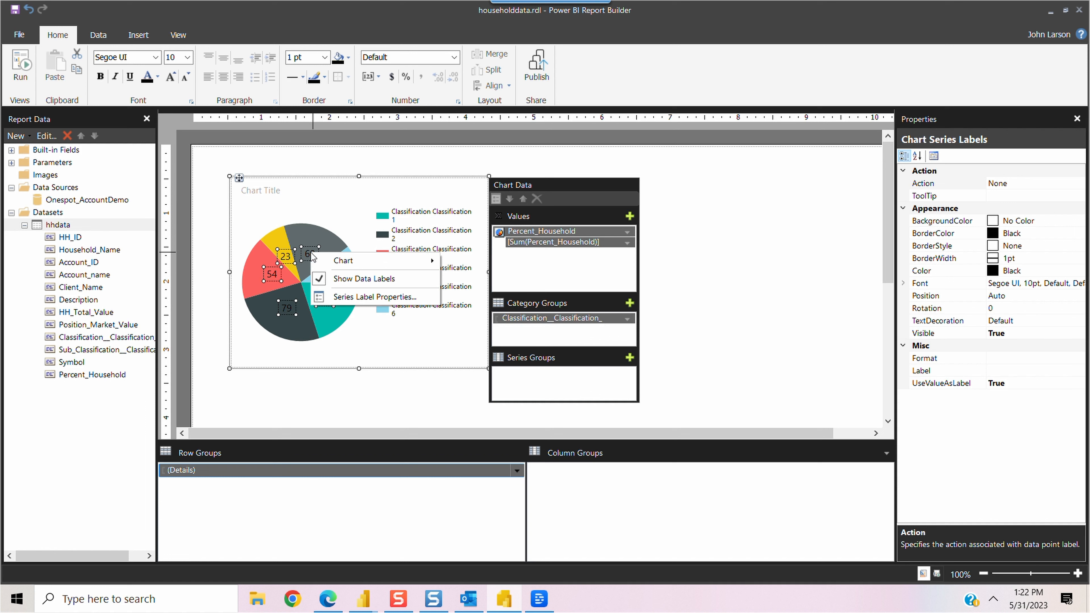
{"action": "left_click", "coordinate": [362, 302]}
{"action": "left_click", "coordinate": [330, 123]}
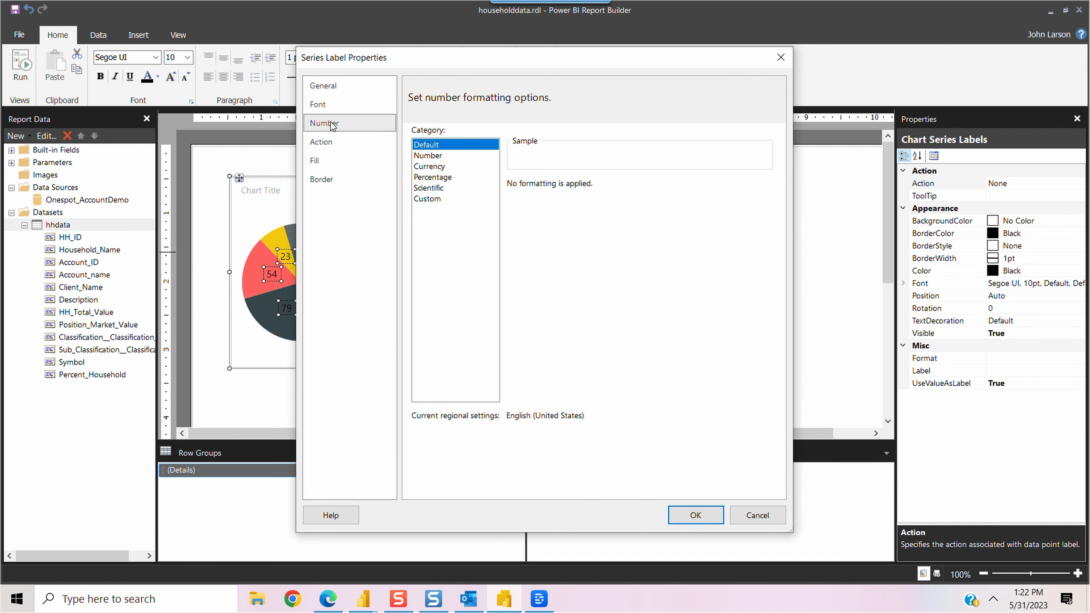
{"action": "left_click", "coordinate": [434, 178]}
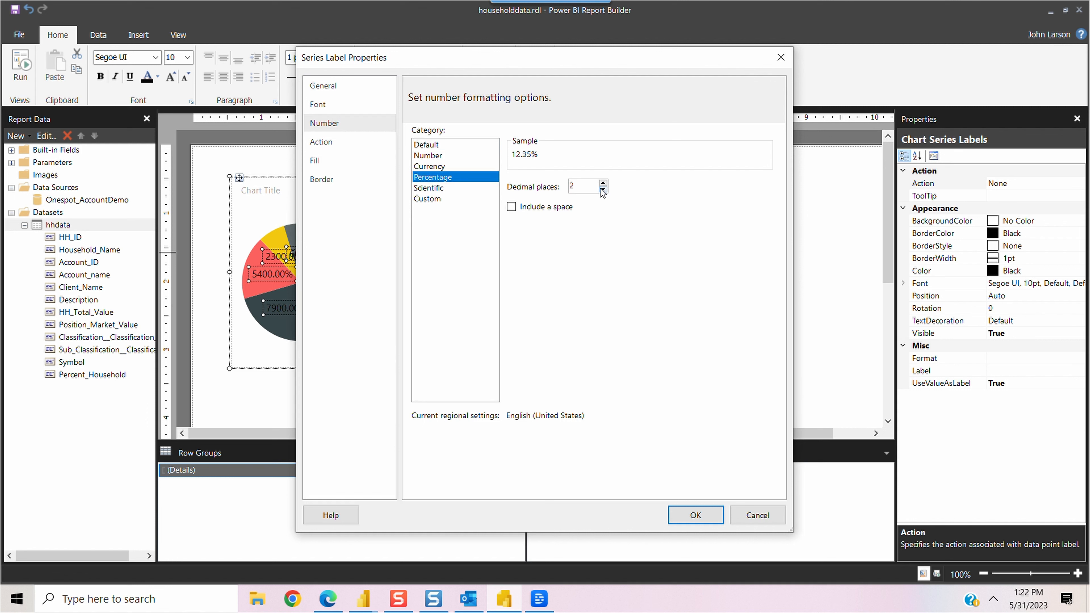
{"action": "double_click", "coordinate": [603, 189]}
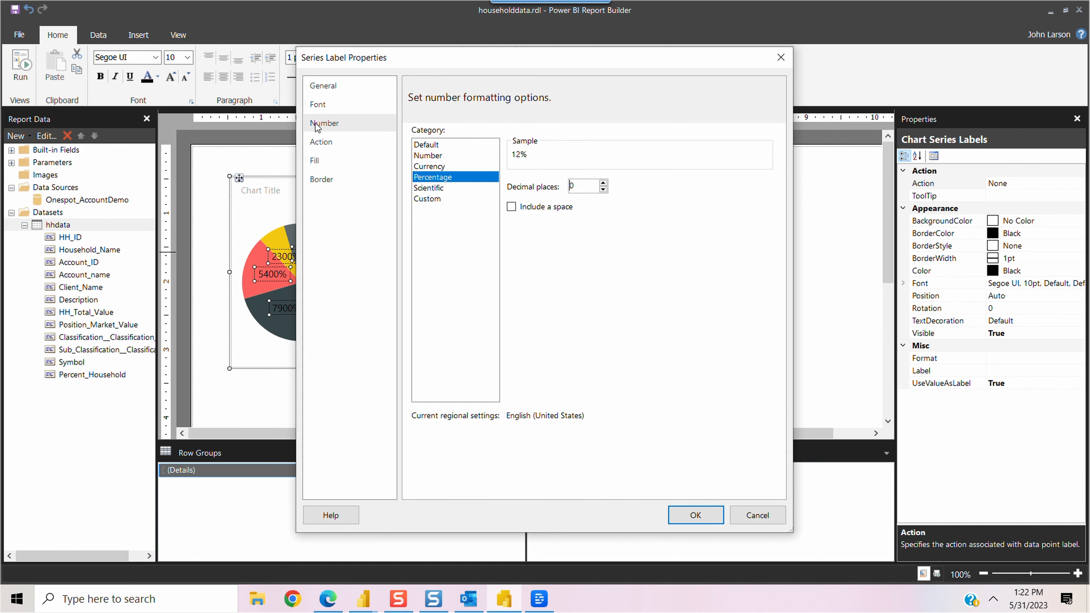
- Set the series label data to #PERCENT{P0} and apply the label properties
{"action": "left_click", "coordinate": [323, 87]}
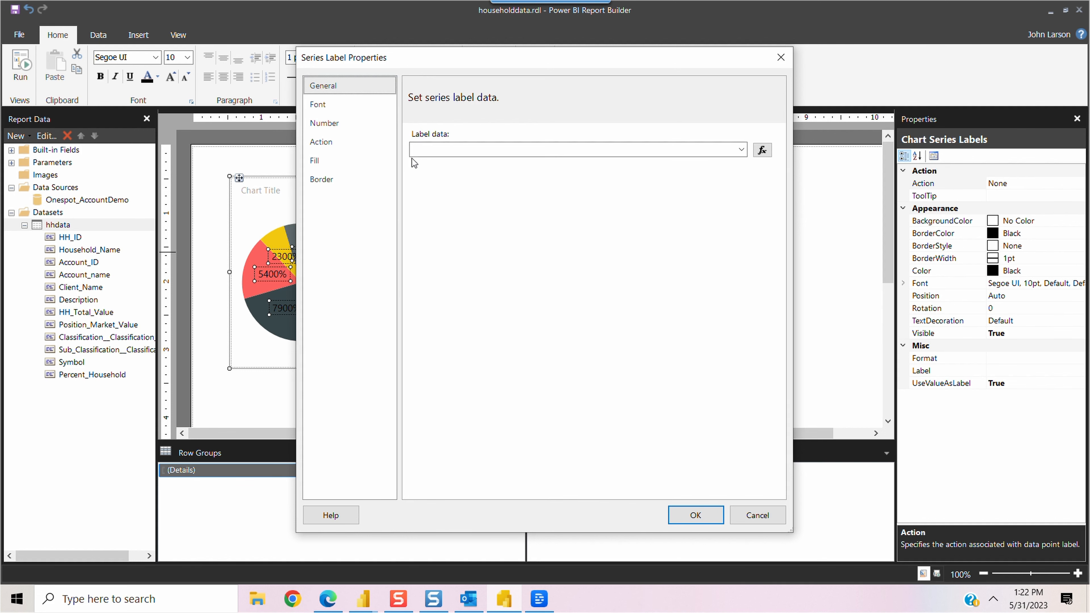
{"action": "left_click", "coordinate": [743, 150]}
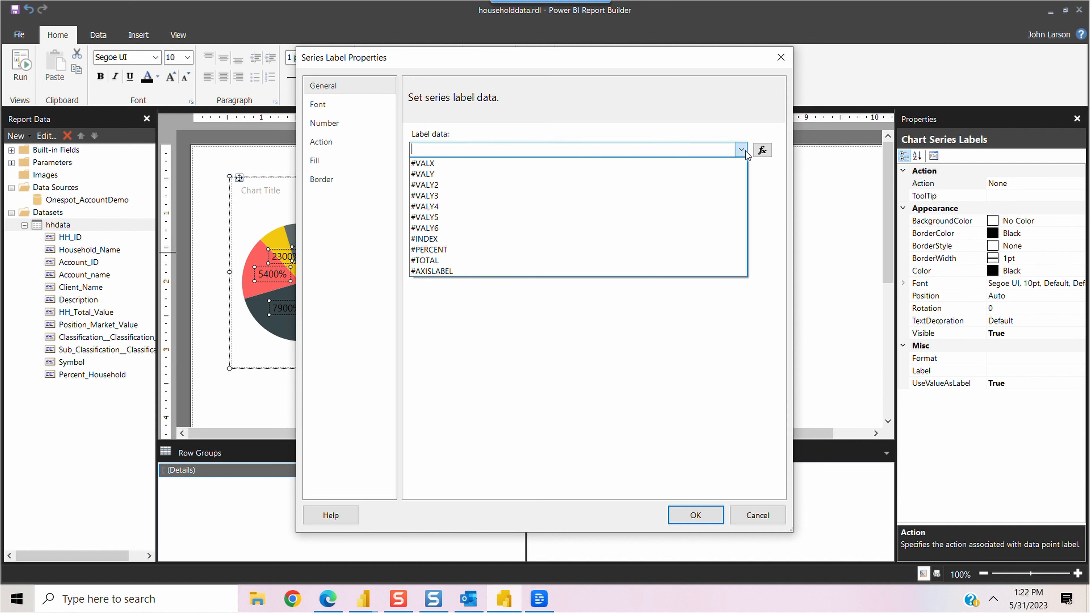
{"action": "left_click", "coordinate": [445, 249]}
{"action": "left_click", "coordinate": [595, 353]}
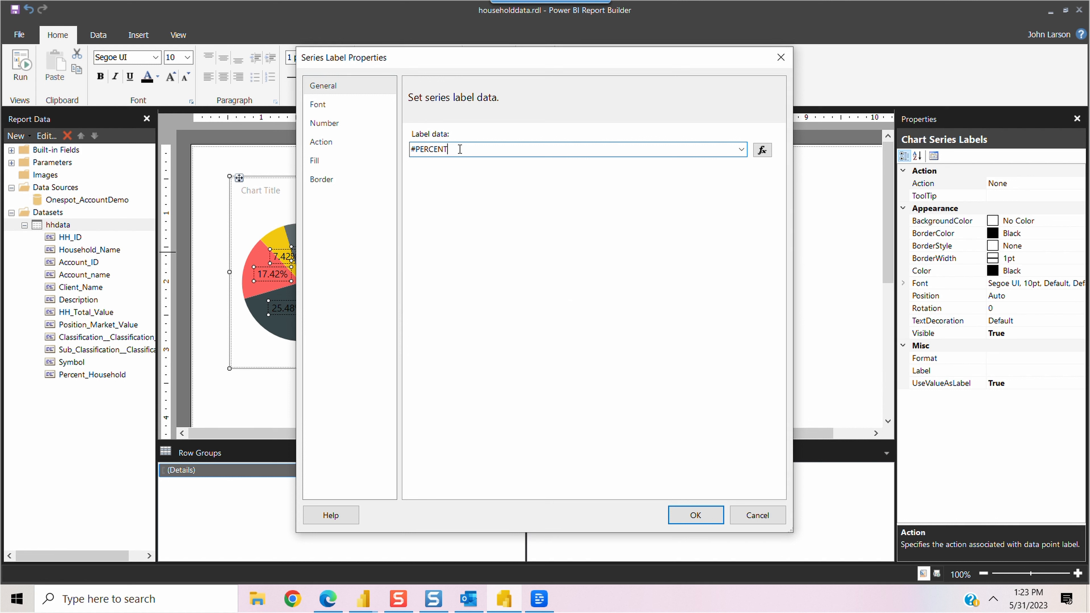
{"action": "type", "text": "{P0"}
{"action": "left_click", "coordinate": [326, 124]}
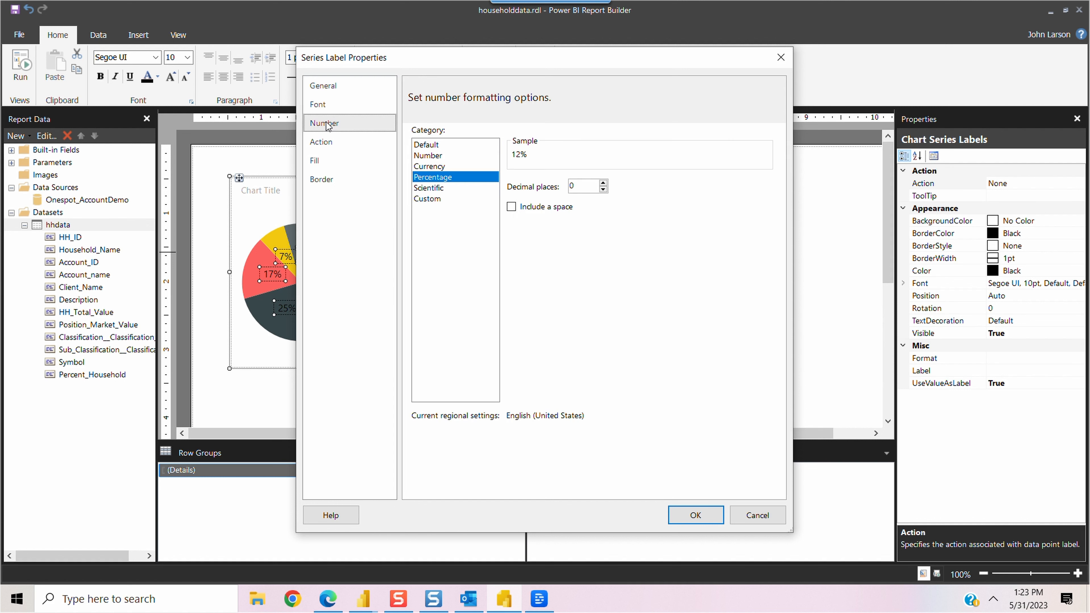
{"action": "left_click", "coordinate": [324, 86]}
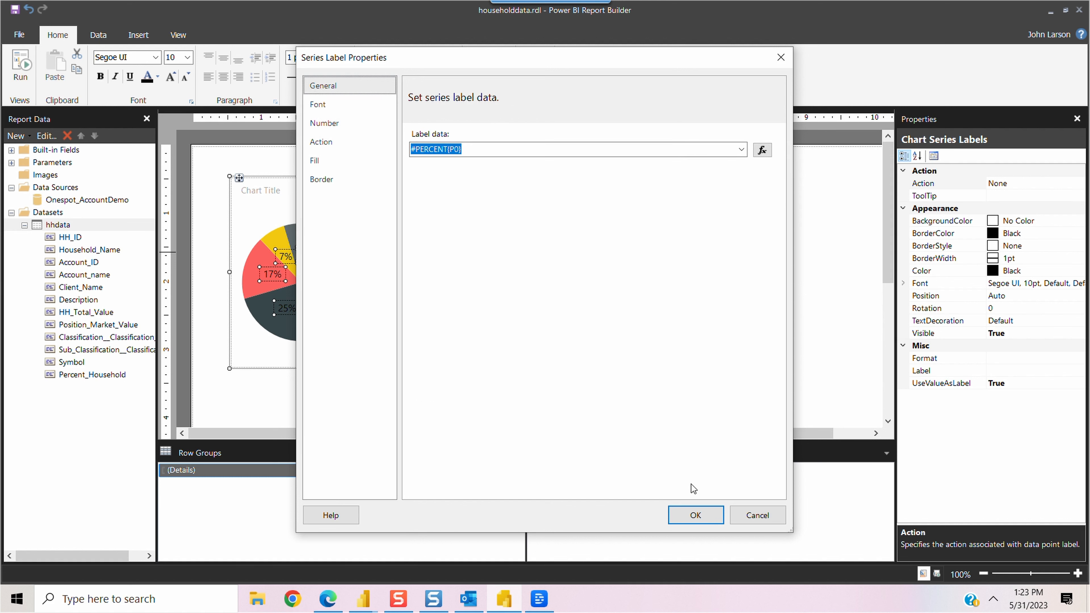
{"action": "left_click", "coordinate": [694, 516]}
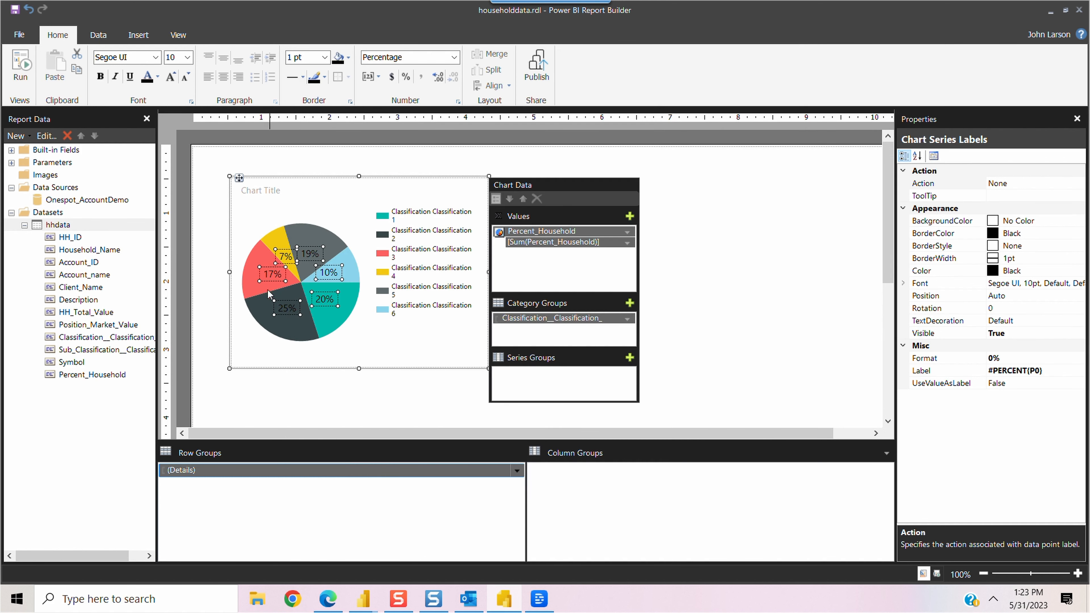
- Change the chart title to Household Allocation
{"action": "left_click", "coordinate": [265, 192]}
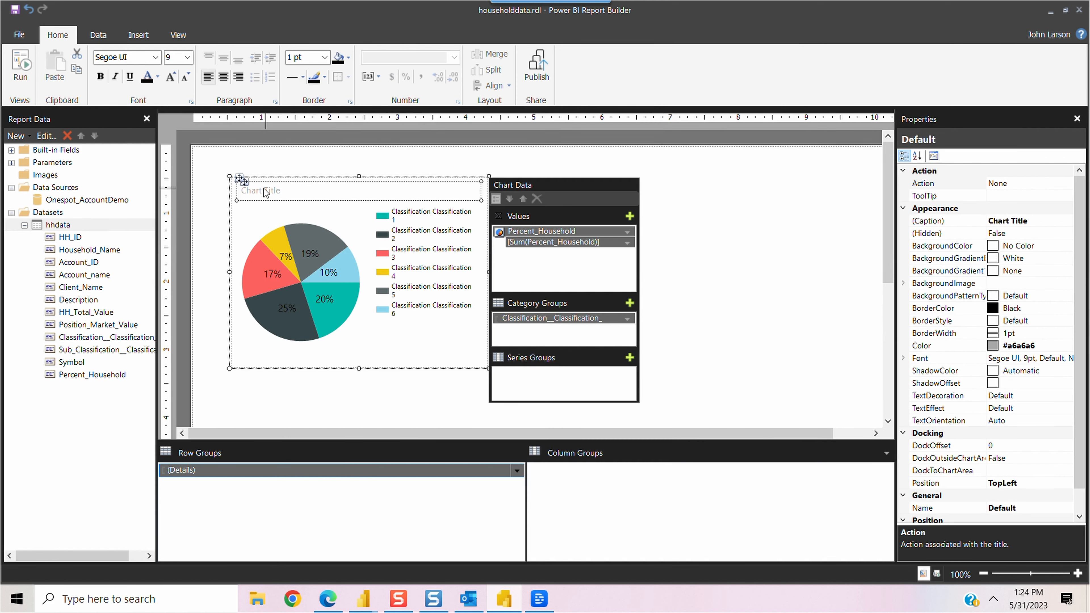
{"action": "left_click", "coordinate": [280, 190]}
{"action": "type", "text": "Househol A"}
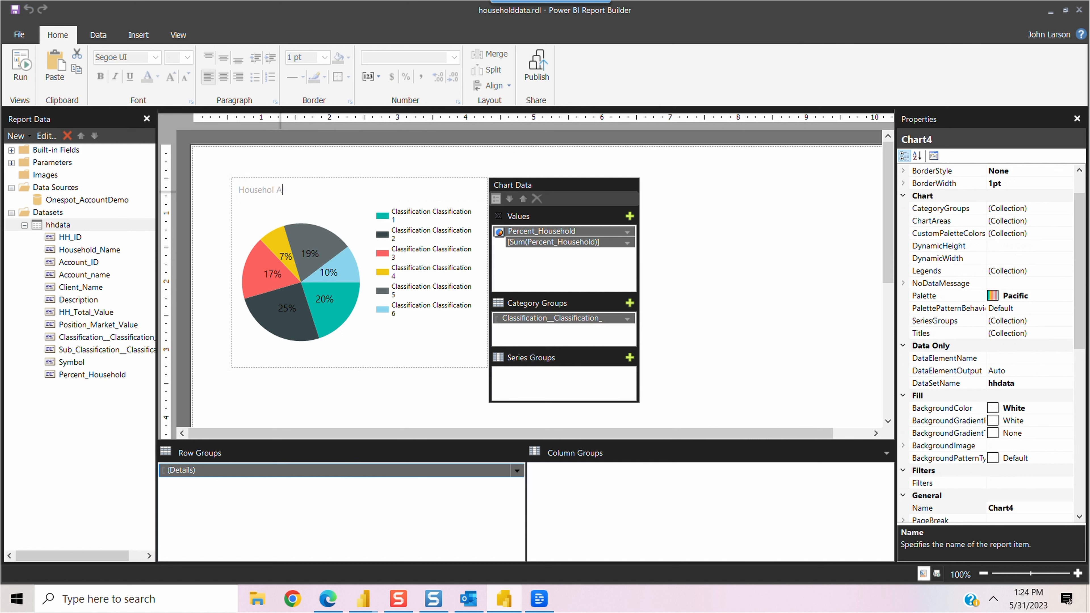
{"action": "key", "text": "BackSpace"}
{"action": "key", "text": "BackSpace"}
{"action": "type", "text": "d"}
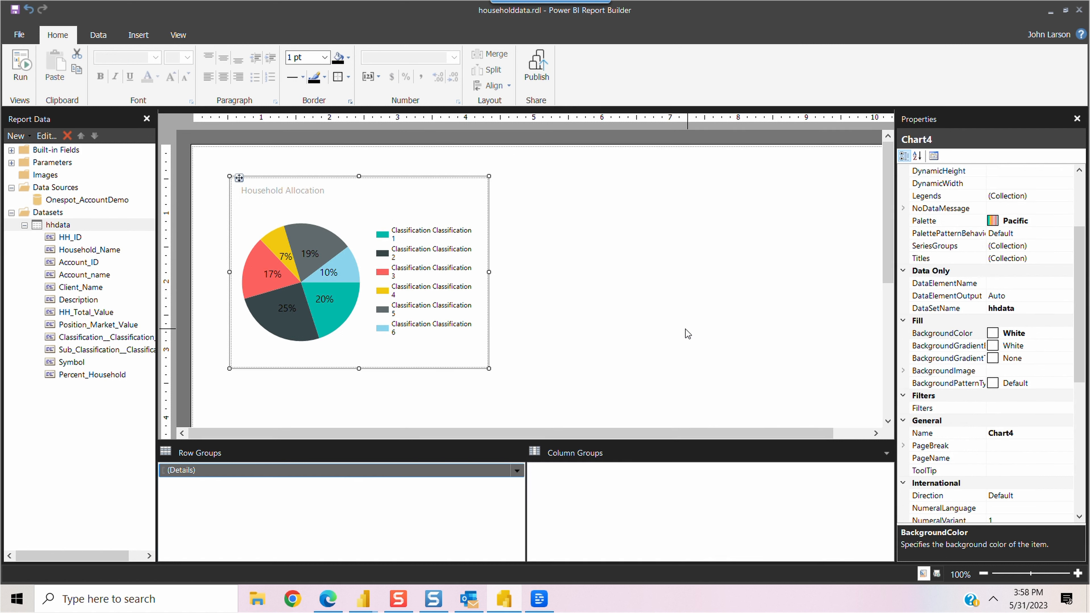
- Set the Percent_Household series' PieLabelStyle custom attribute to Outside
{"action": "left_click", "coordinate": [308, 255]}
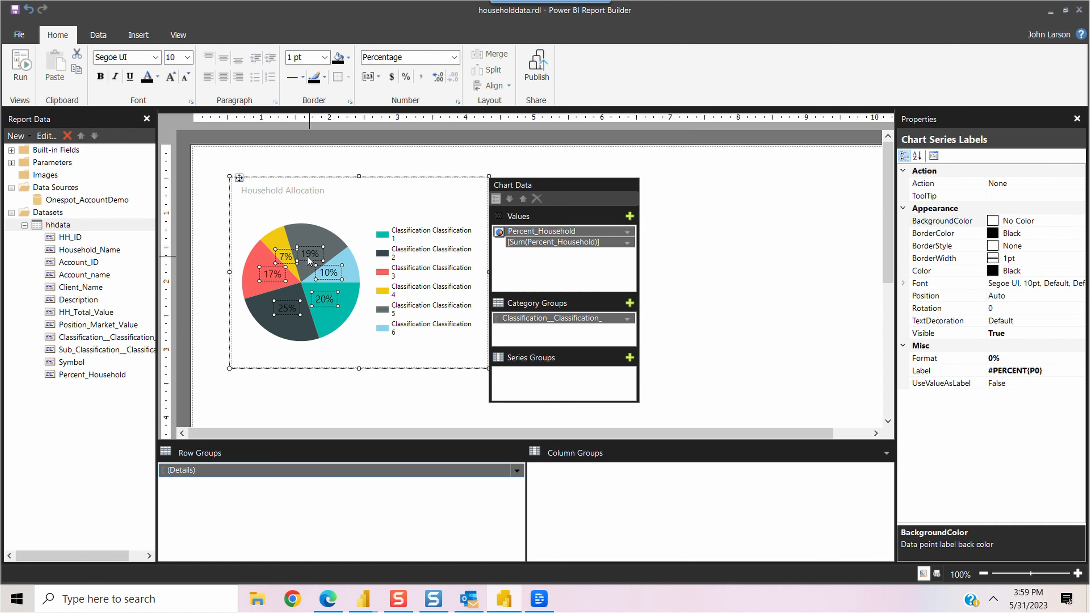
{"action": "left_click", "coordinate": [334, 242]}
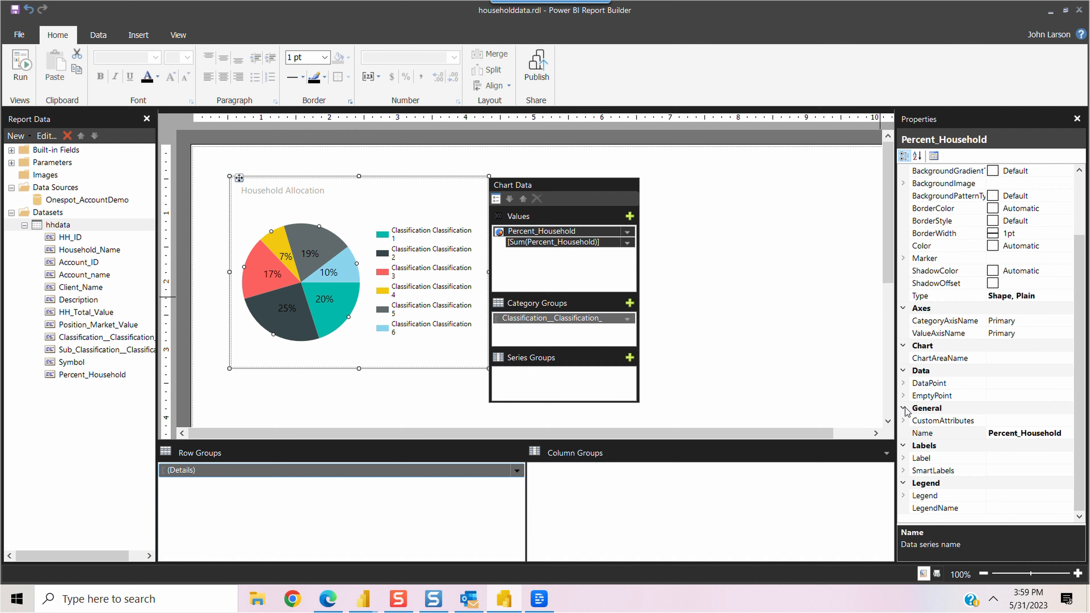
{"action": "left_click", "coordinate": [903, 421]}
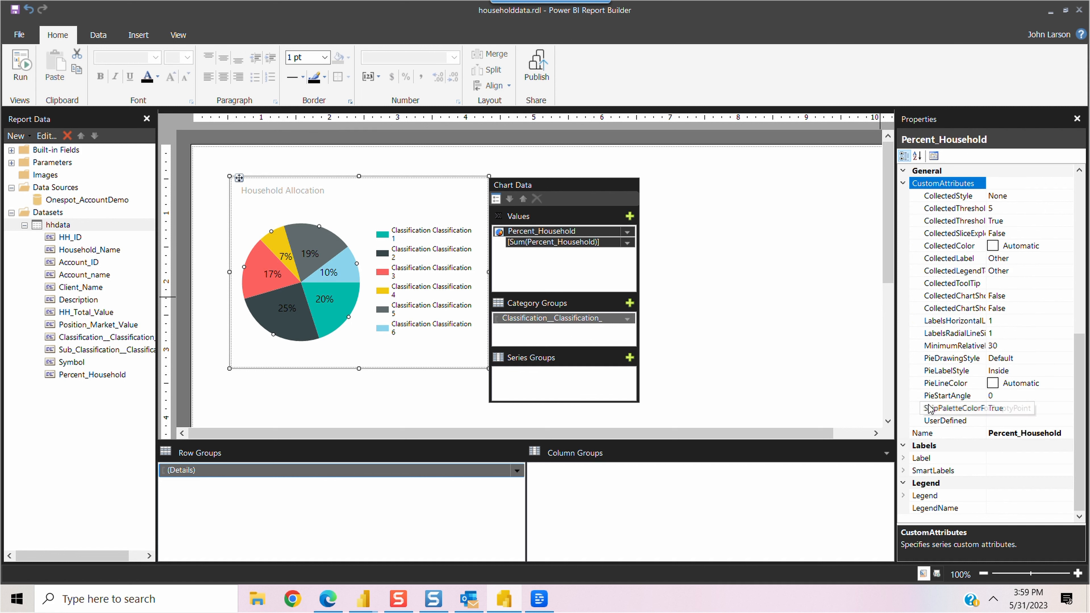
{"action": "left_click", "coordinate": [1059, 372]}
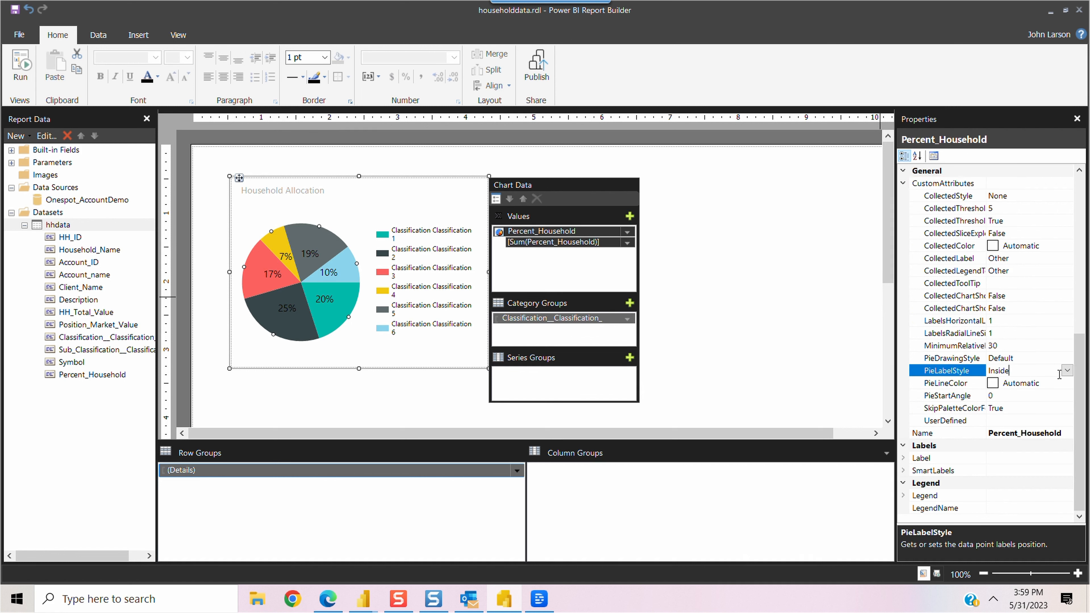
{"action": "left_click", "coordinate": [1067, 370]}
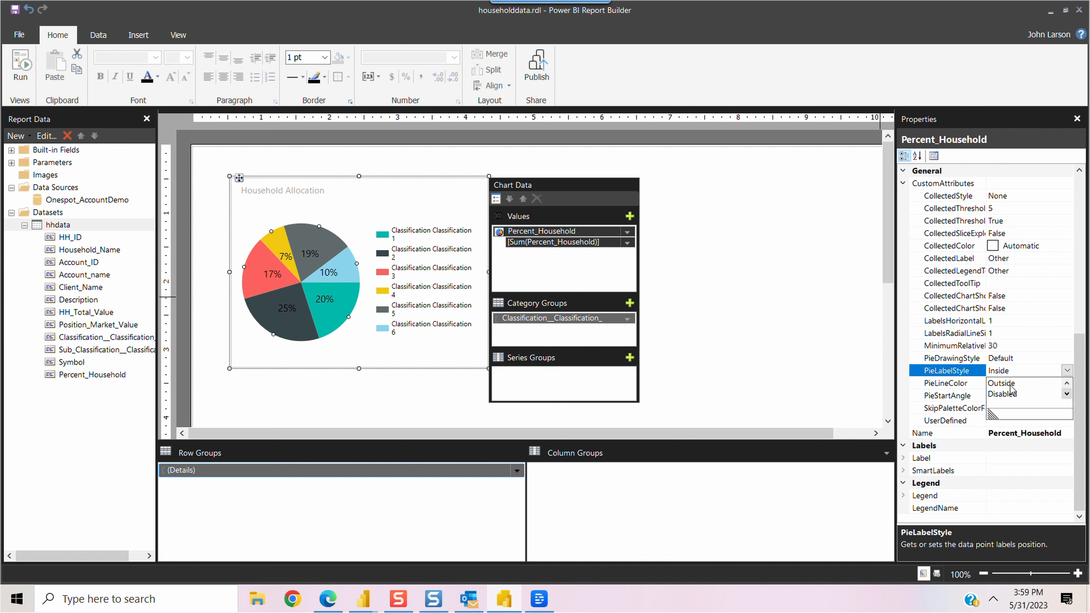
{"action": "left_click", "coordinate": [1003, 383]}
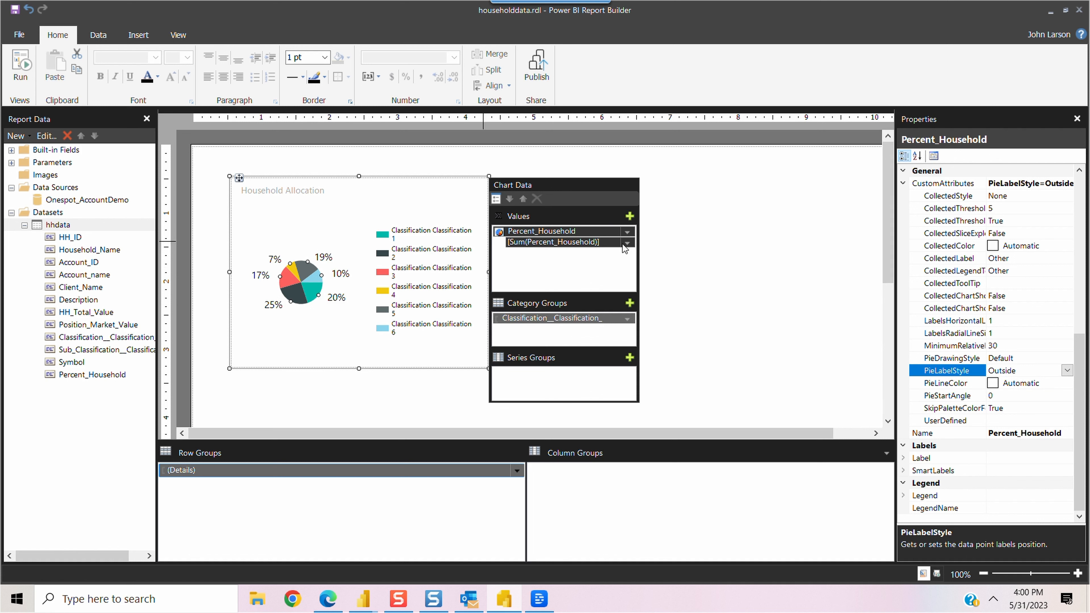
- Set the Percent_Household series' PieLineColor custom attribute to Black
{"action": "left_click", "coordinate": [947, 383]}
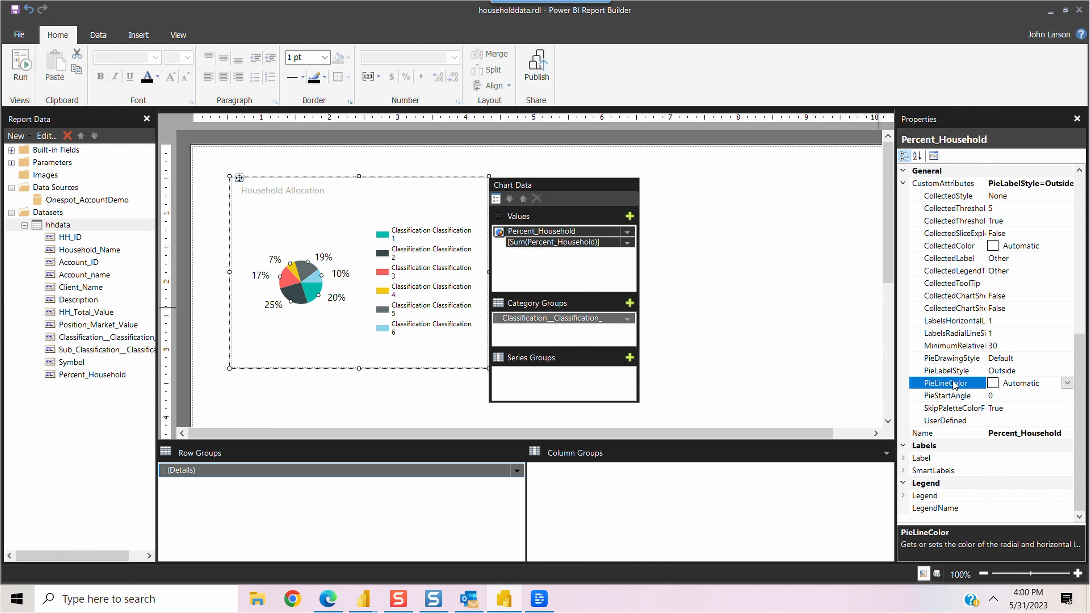
{"action": "left_click", "coordinate": [1065, 383]}
{"action": "left_click", "coordinate": [964, 443]}
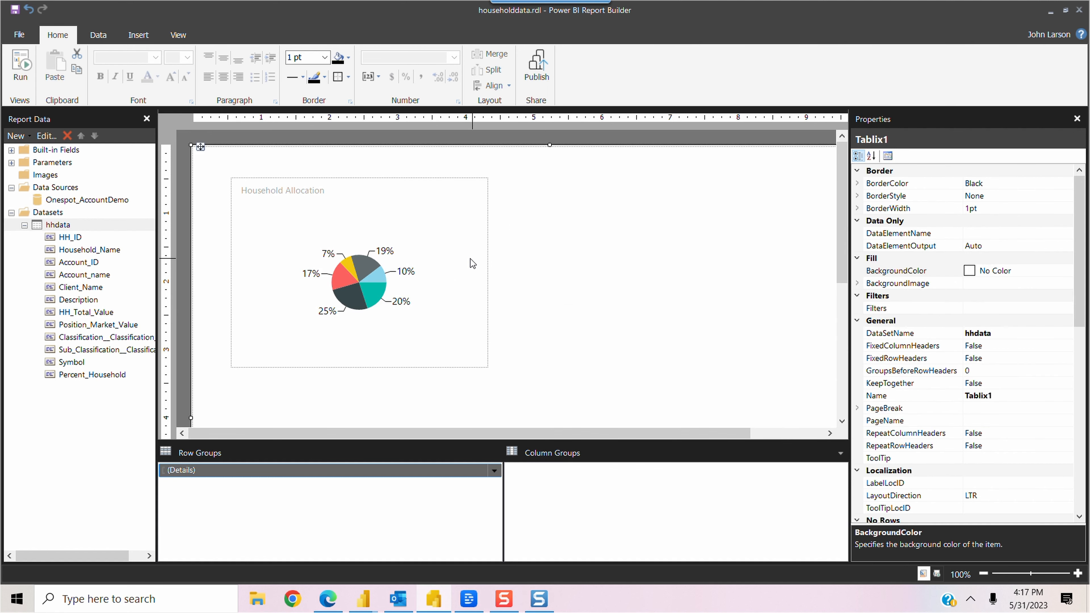
- Set the pie chart's series label data to #AXISLABEL and apply the label properties
{"action": "left_click", "coordinate": [385, 251]}
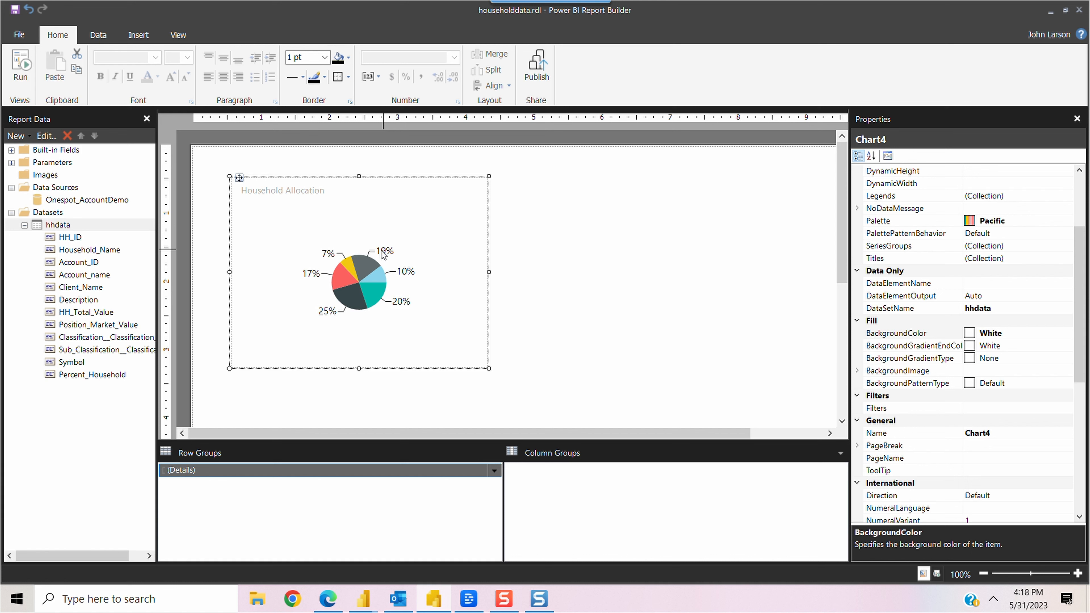
{"action": "right_click", "coordinate": [382, 251]}
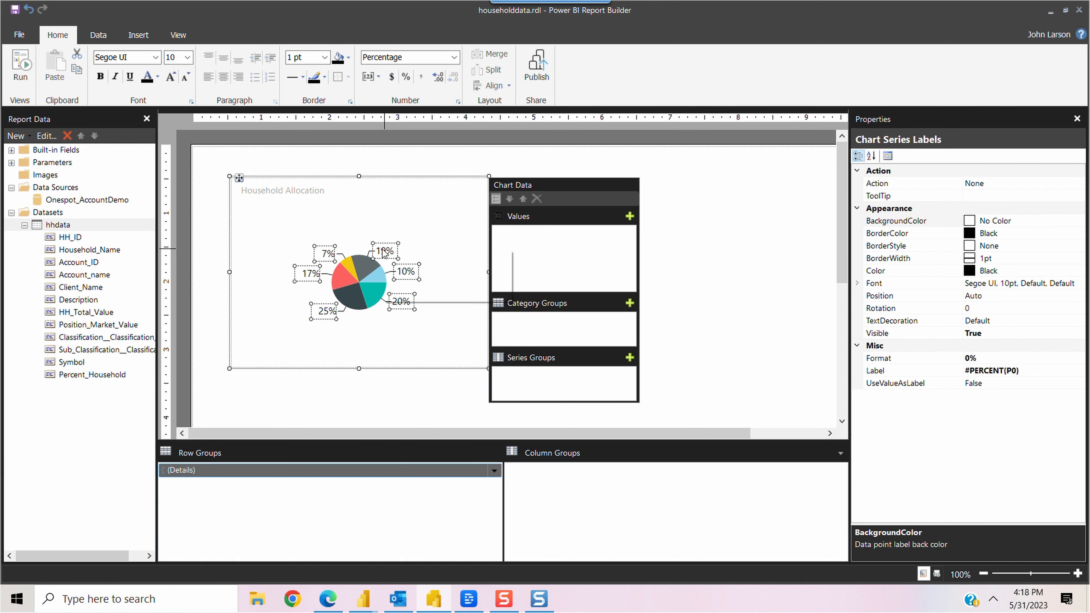
{"action": "left_click", "coordinate": [423, 293]}
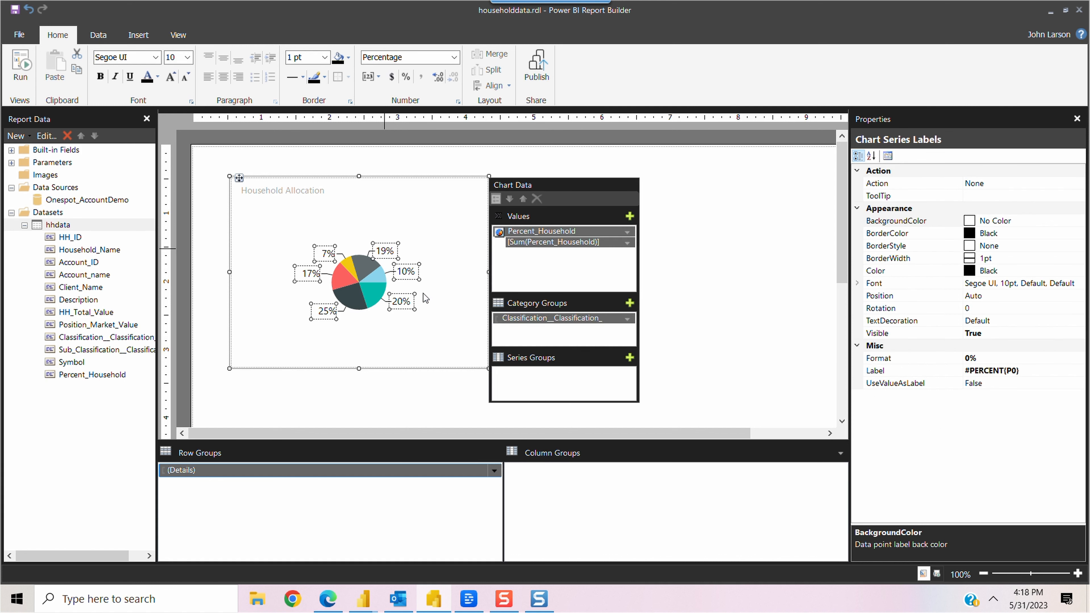
{"action": "key", "text": "alt+Down"}
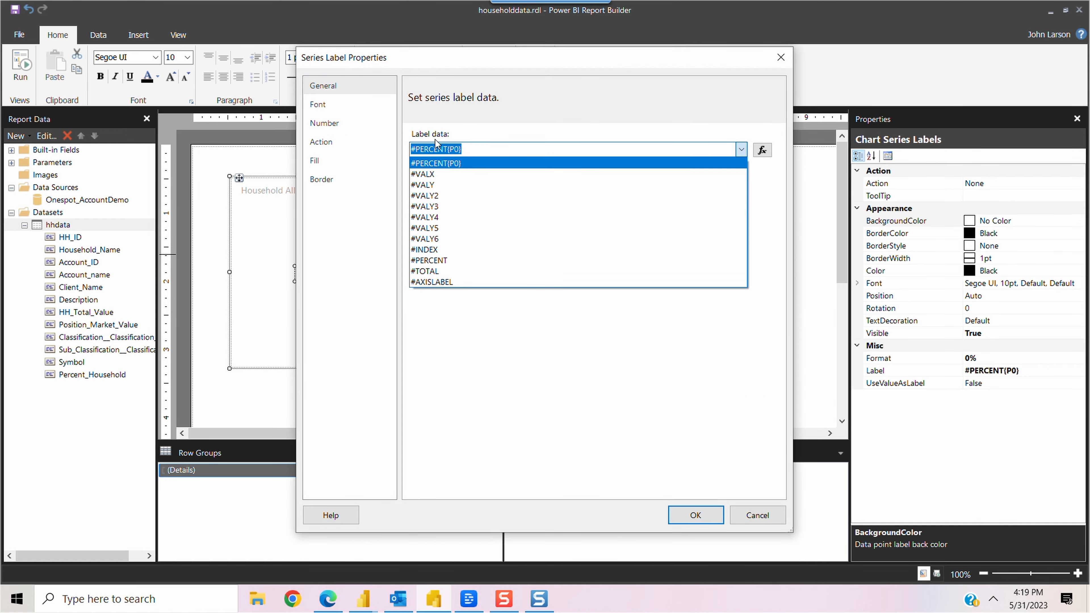
{"action": "left_click", "coordinate": [437, 282]}
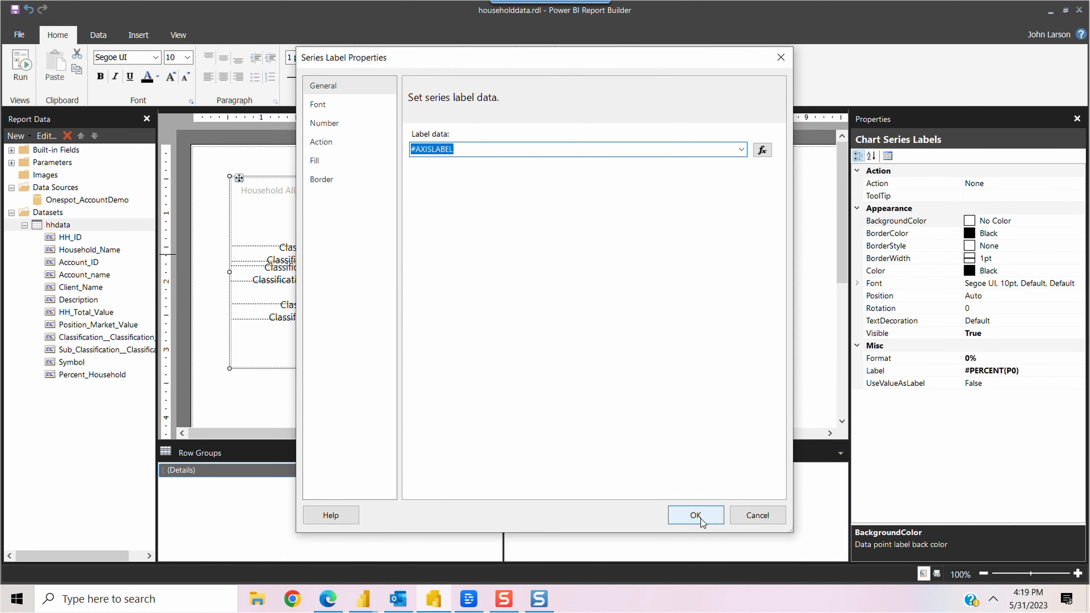
{"action": "left_click", "coordinate": [700, 518]}
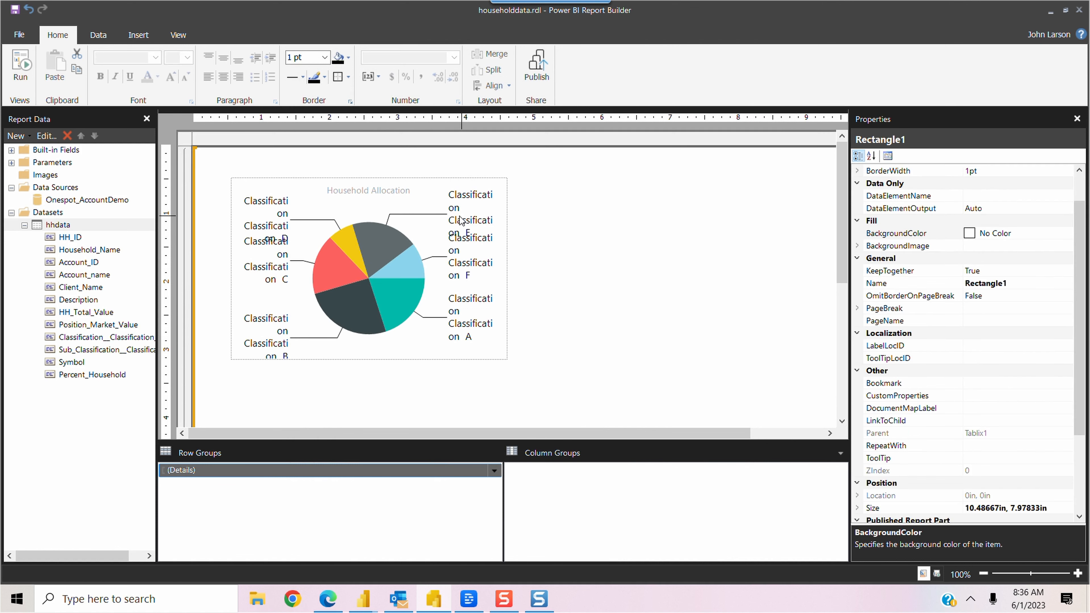
- Switch the pie chart's series labels from category names back to percentages
{"action": "left_click", "coordinate": [463, 319]}
{"action": "right_click", "coordinate": [464, 318]}
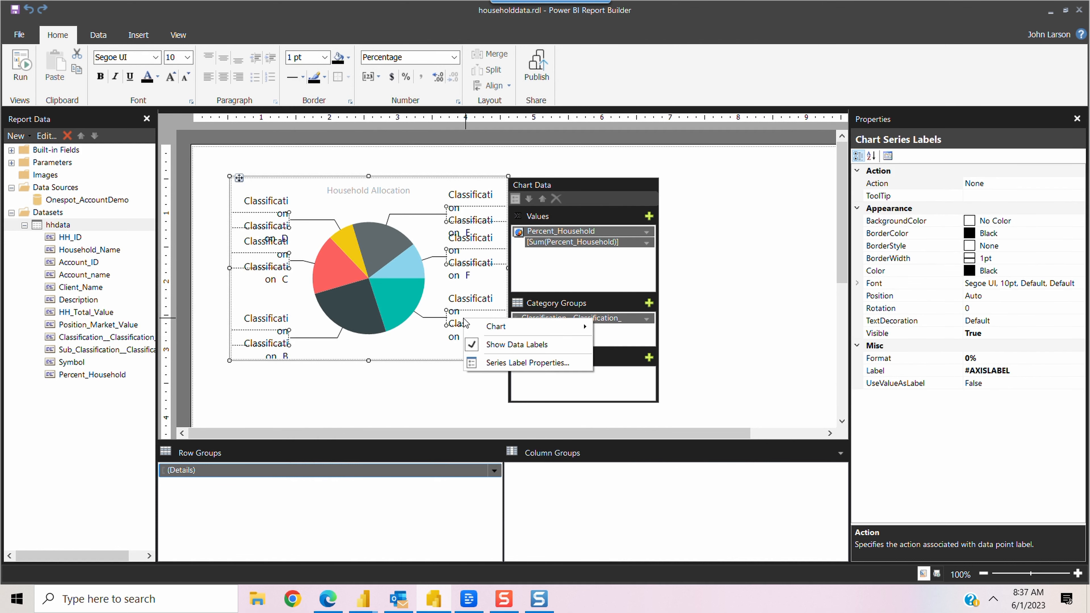
{"action": "left_click", "coordinate": [509, 367]}
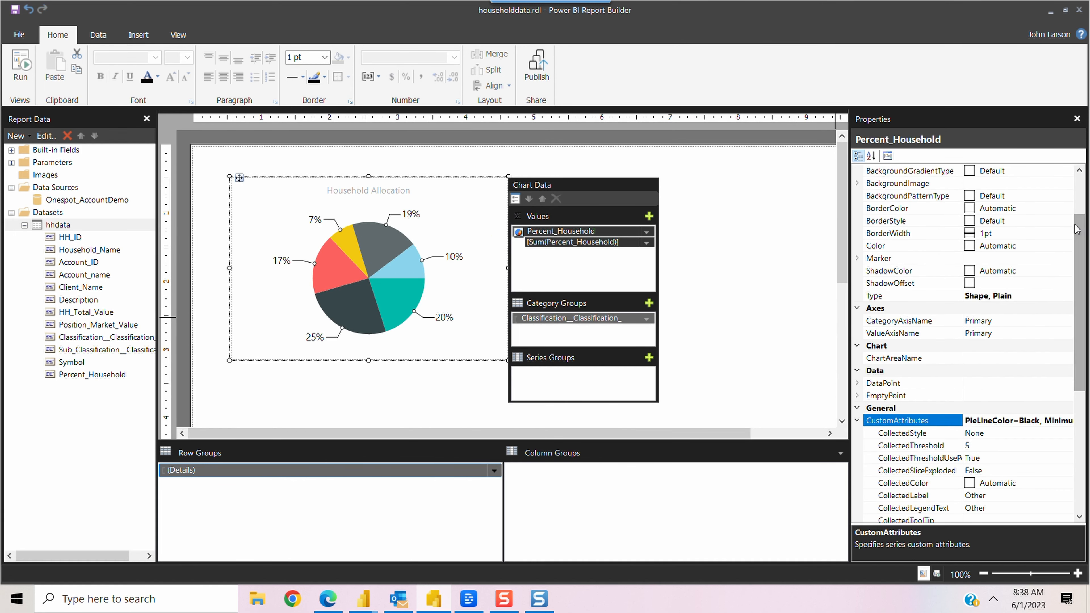
- Place the percentage labels back inside the pie slices and show the chart's legend
{"action": "left_click_drag", "start_coordinate": [1077, 230], "coordinate": [1089, 382]}
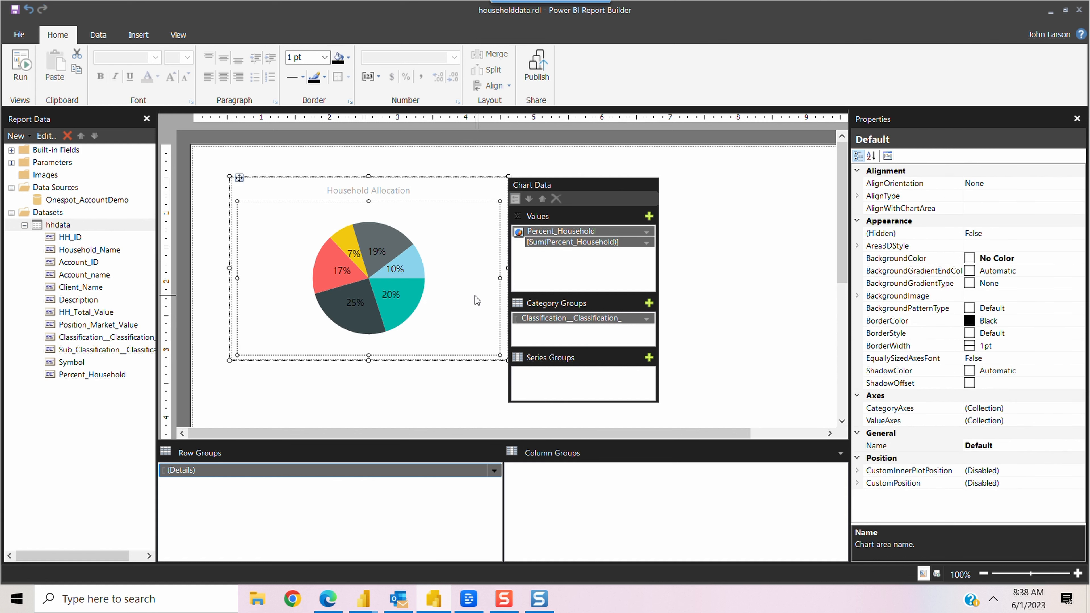
{"action": "left_click", "coordinate": [489, 195]}
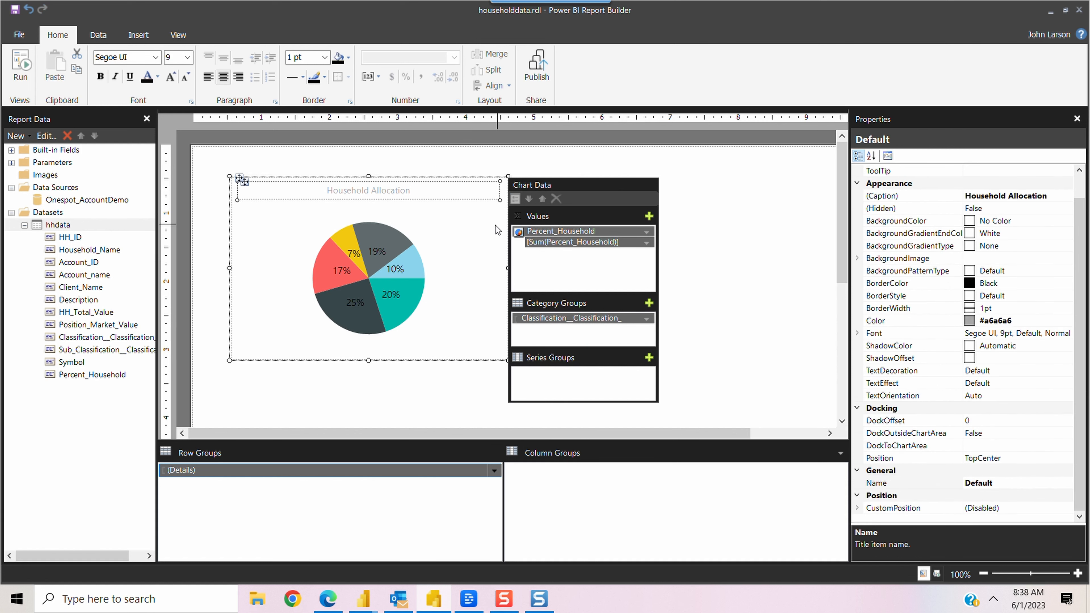
{"action": "left_click", "coordinate": [495, 225]}
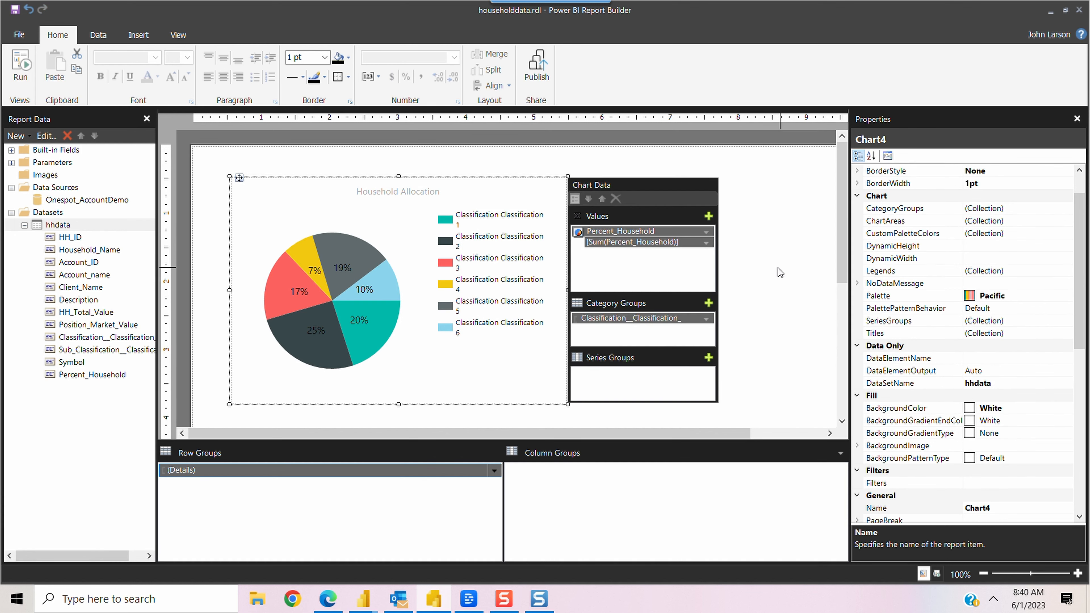
- Set the pie chart's color palette to GrayScale
{"action": "left_click", "coordinate": [1032, 296]}
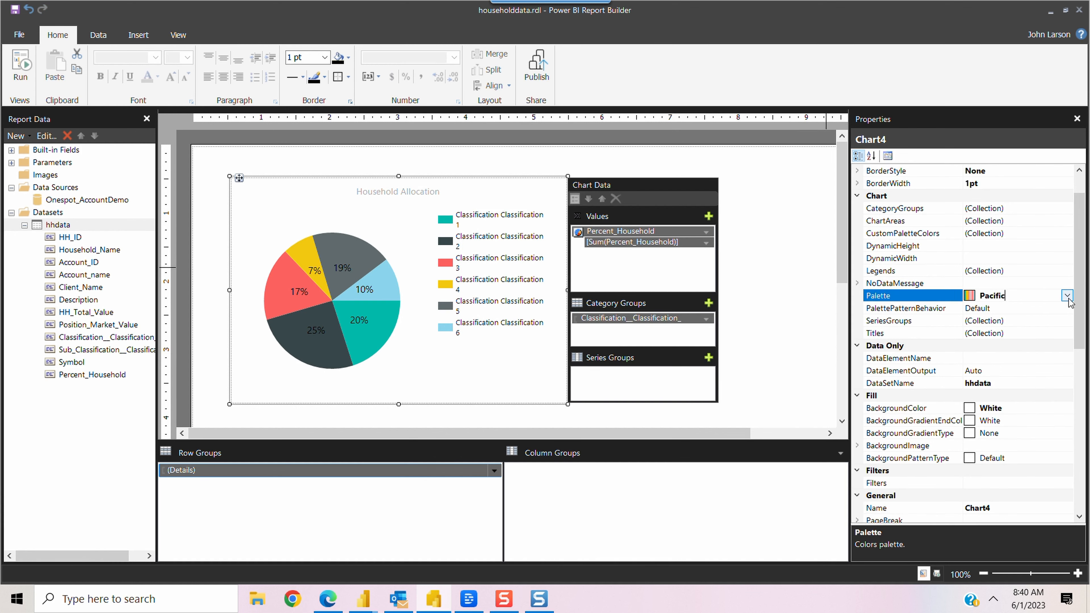
{"action": "left_click", "coordinate": [1068, 295]}
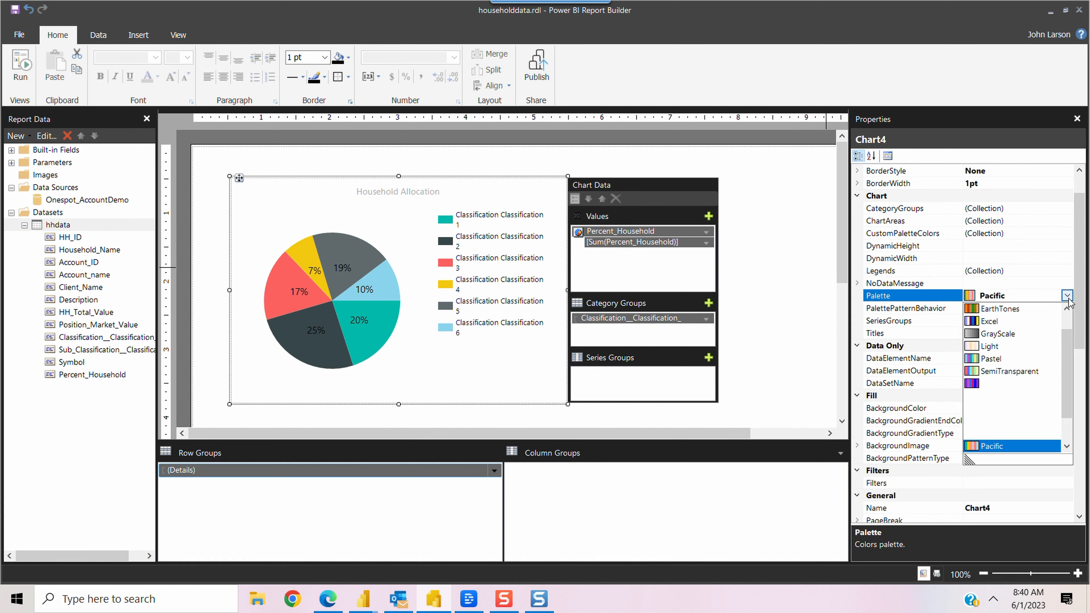
{"action": "left_click", "coordinate": [1000, 446]}
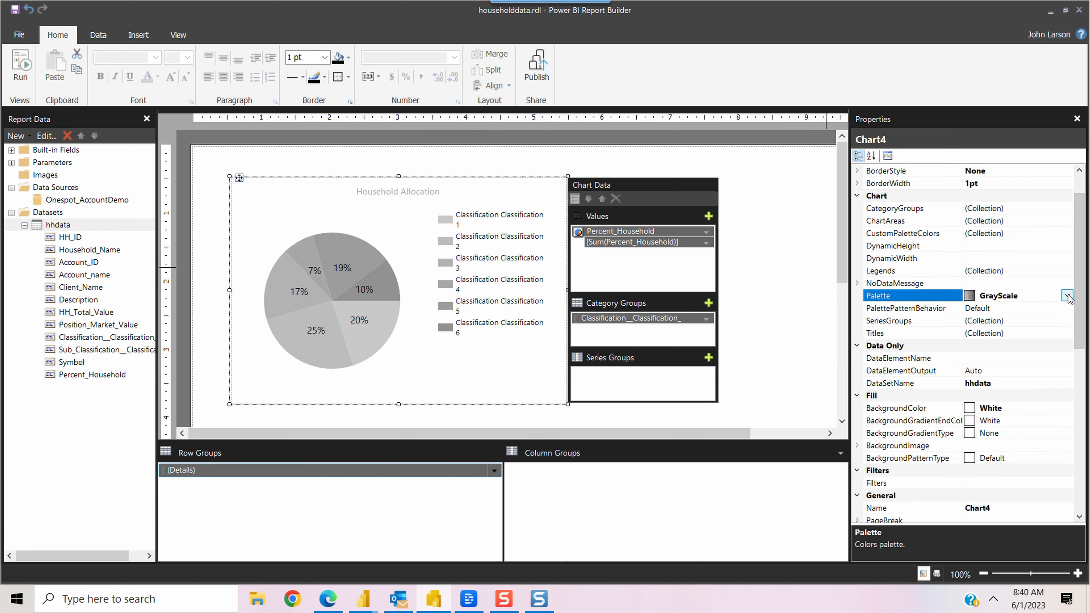
- Set the pie chart's color palette to Custom and open its CustomPaletteColors collection
{"action": "left_click", "coordinate": [1068, 296]}
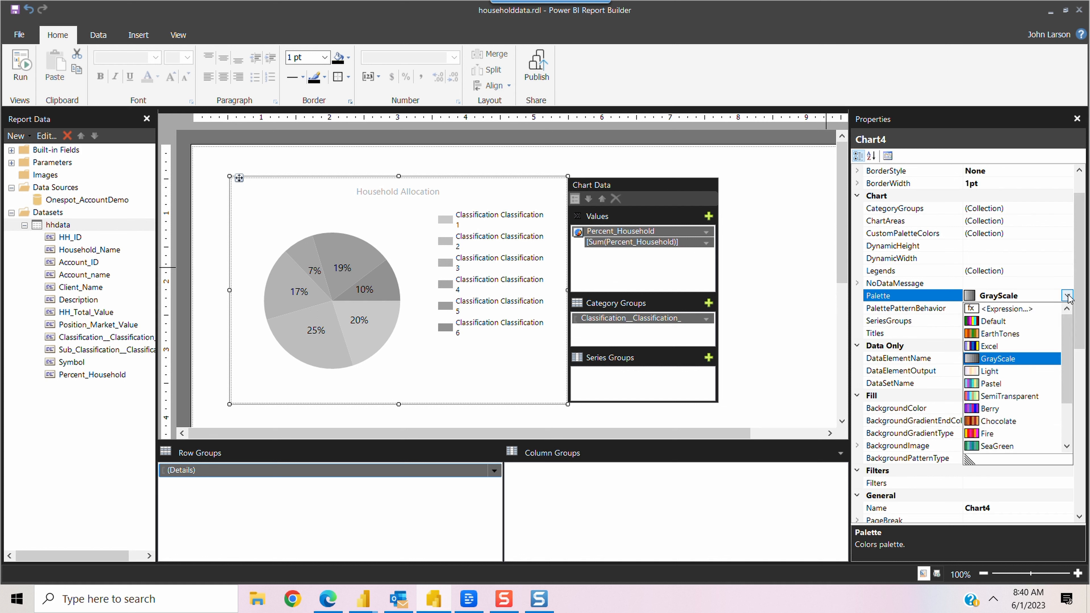
{"action": "left_click_drag", "start_coordinate": [1066, 345], "coordinate": [1066, 391]}
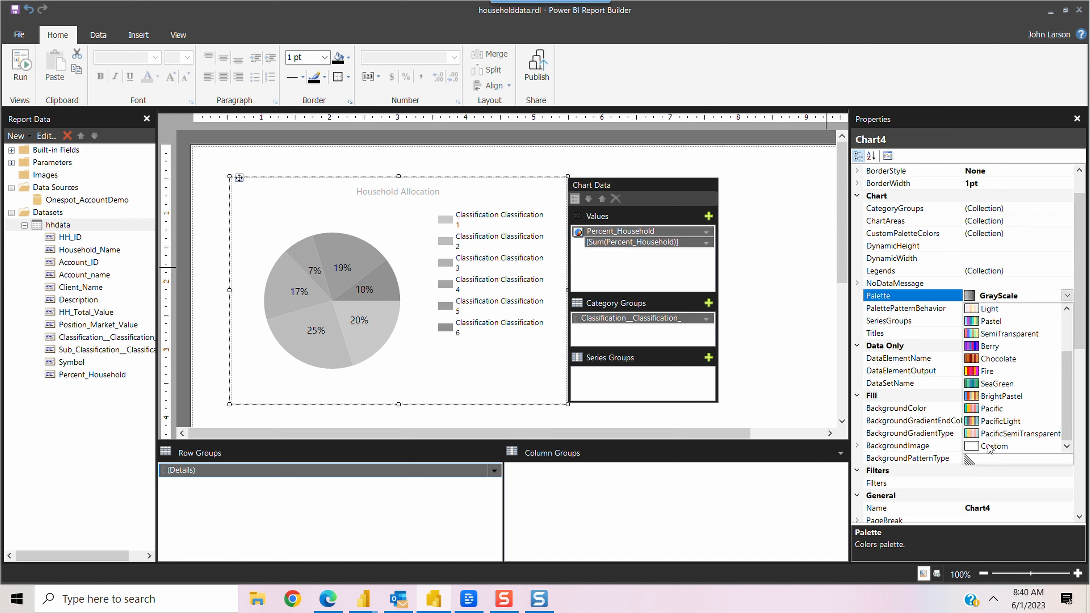
{"action": "left_click", "coordinate": [990, 448]}
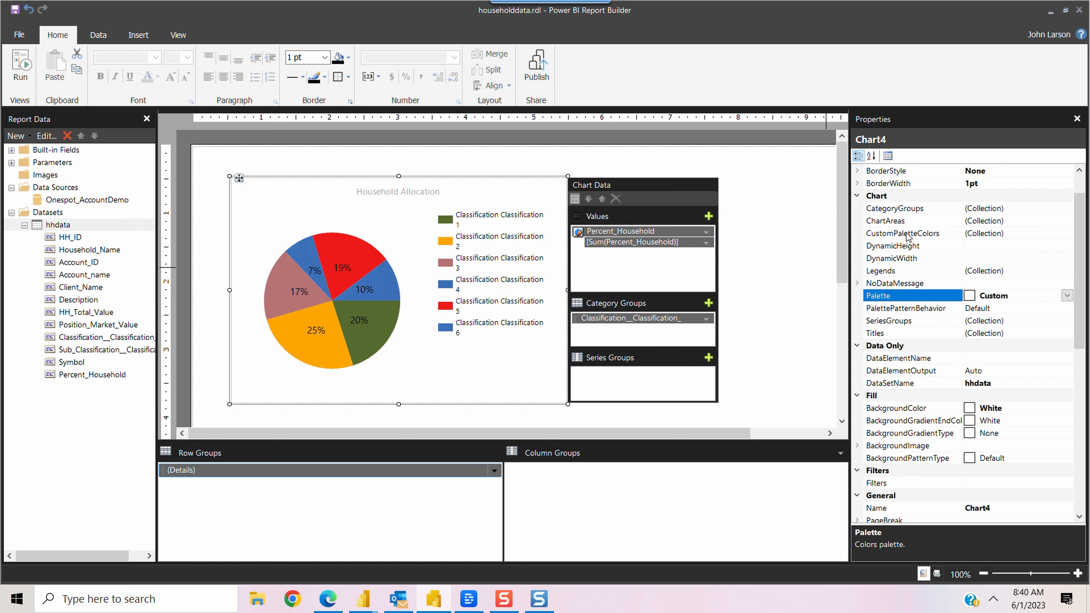
{"action": "double_click", "coordinate": [1024, 235]}
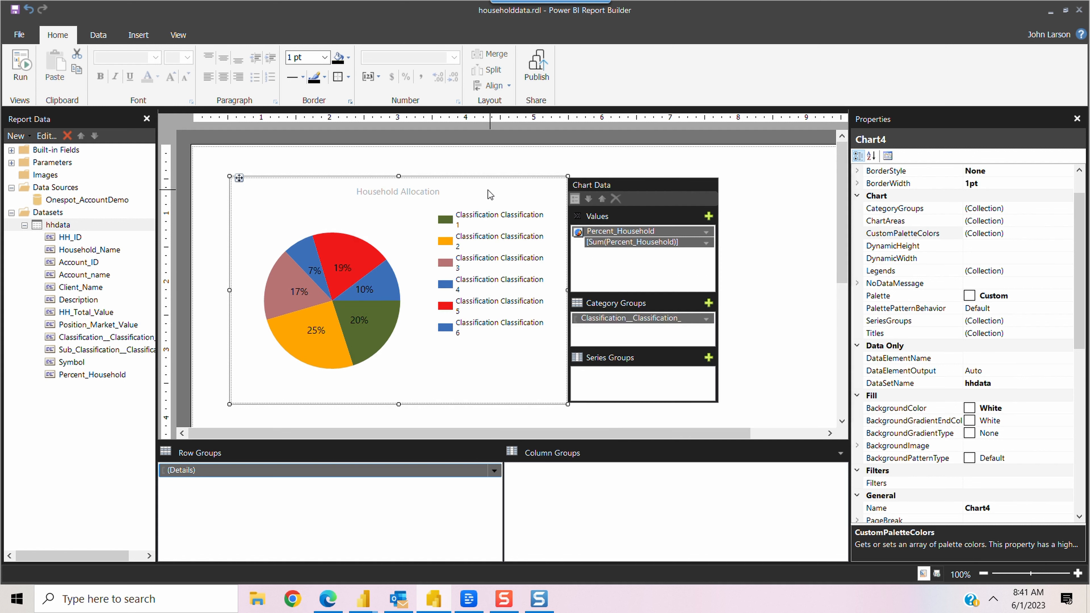
{"action": "left_click", "coordinate": [488, 190]}
{"action": "left_click", "coordinate": [415, 215]}
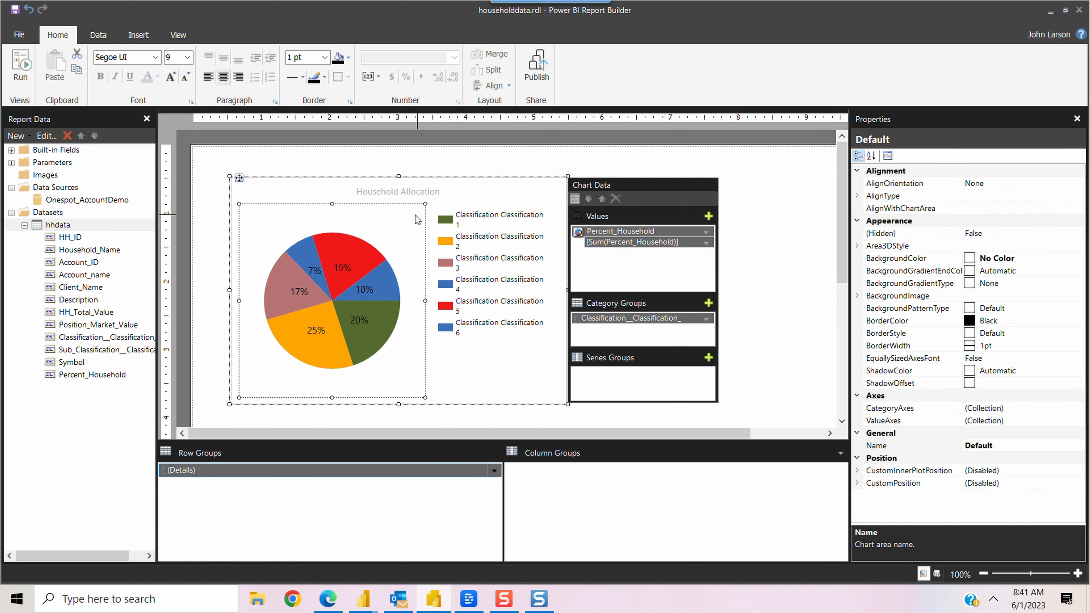
{"action": "left_click", "coordinate": [486, 372]}
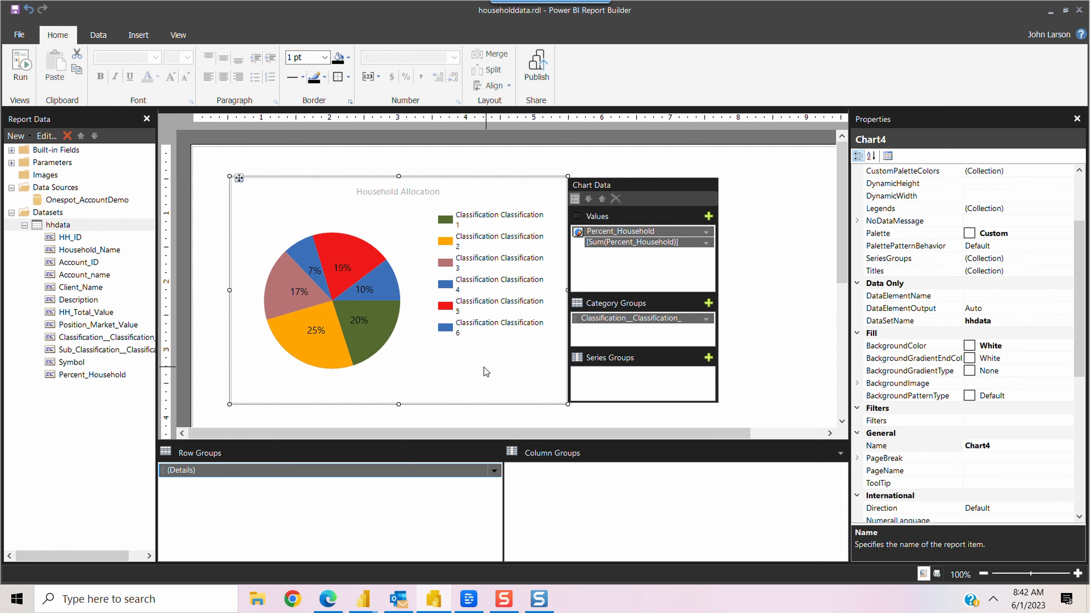
- In the pie series' custom attributes, set CollectedStyle to SingleSlice and open the CollectedThreshold value for editing
{"action": "left_click", "coordinate": [349, 249]}
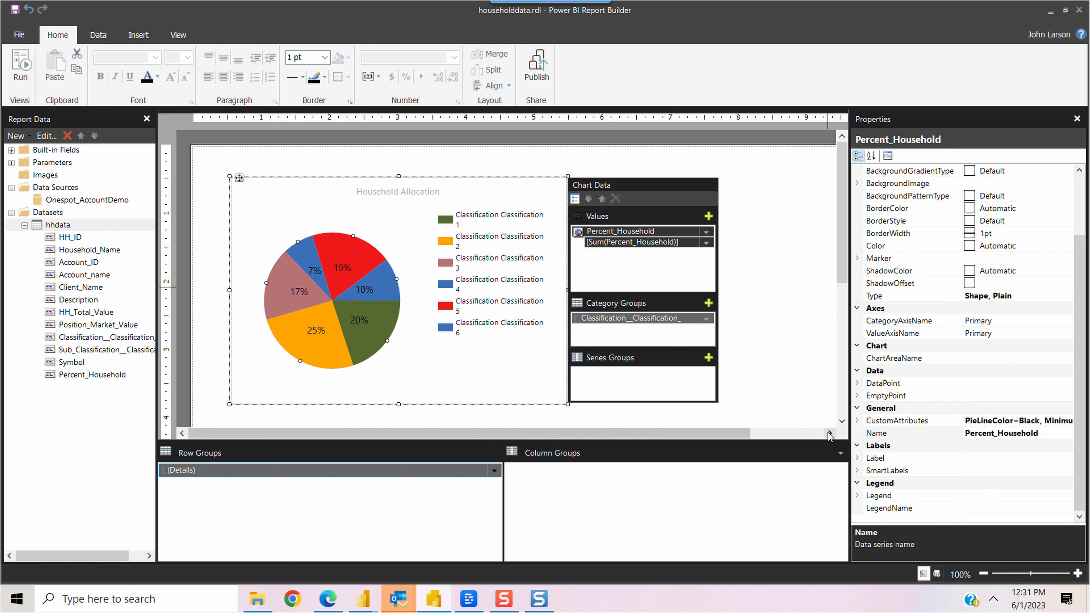
{"action": "left_click", "coordinate": [857, 421]}
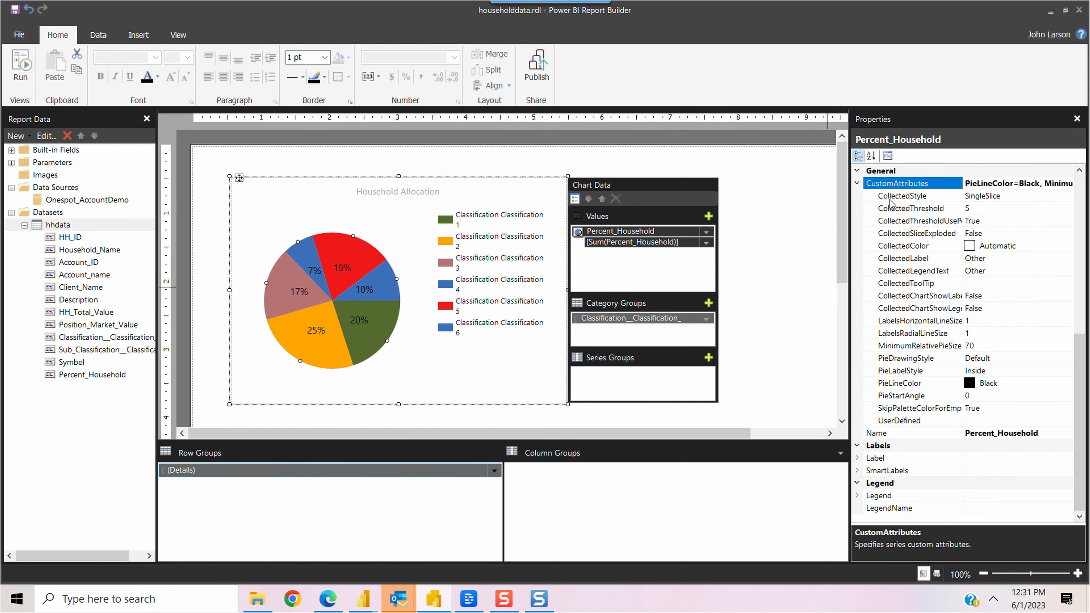
{"action": "left_click", "coordinate": [1031, 200]}
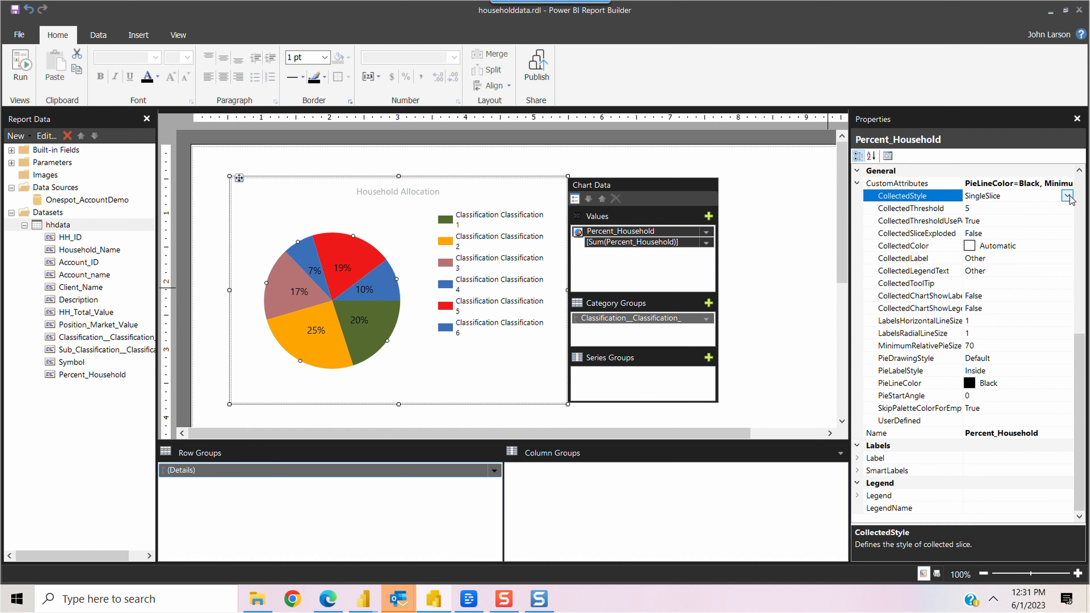
{"action": "left_click", "coordinate": [1068, 196]}
{"action": "left_click", "coordinate": [1005, 210]}
{"action": "left_click", "coordinate": [1067, 196]}
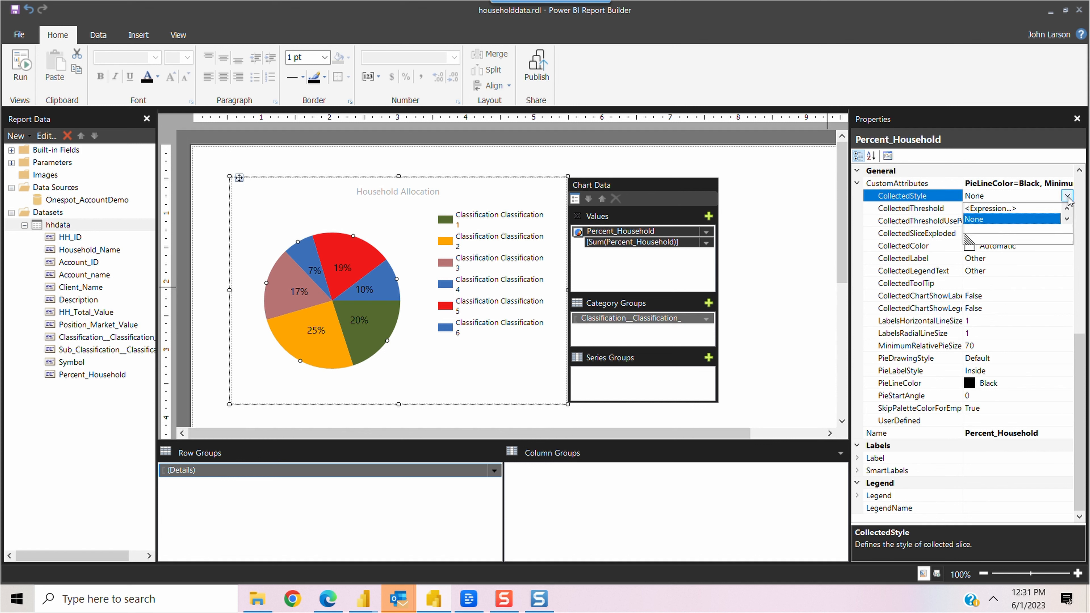
{"action": "left_click", "coordinate": [998, 223]}
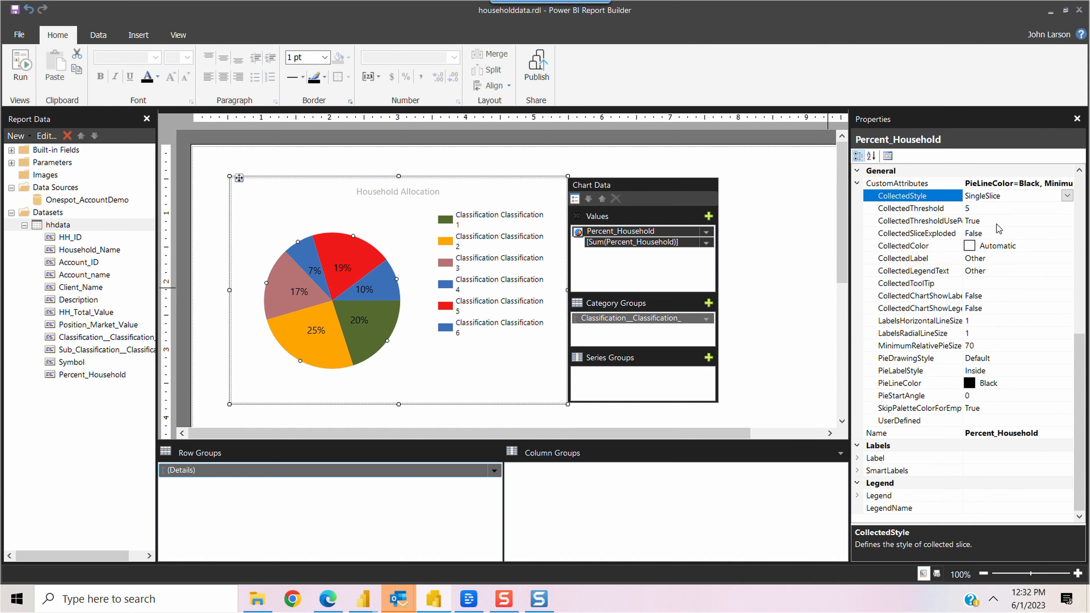
{"action": "left_click", "coordinate": [971, 208]}
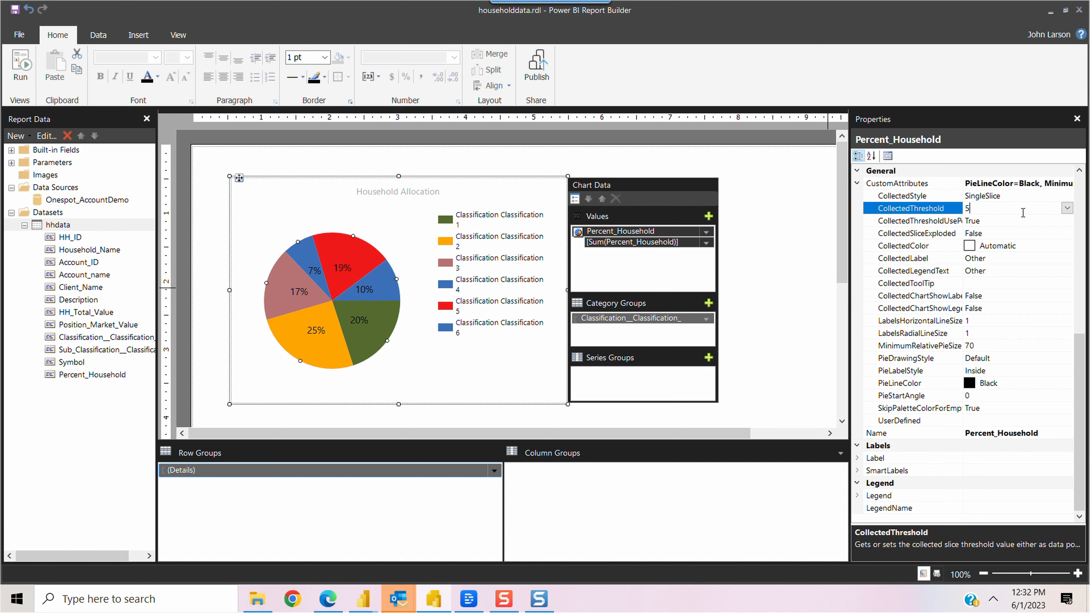
{"action": "left_click", "coordinate": [437, 356]}
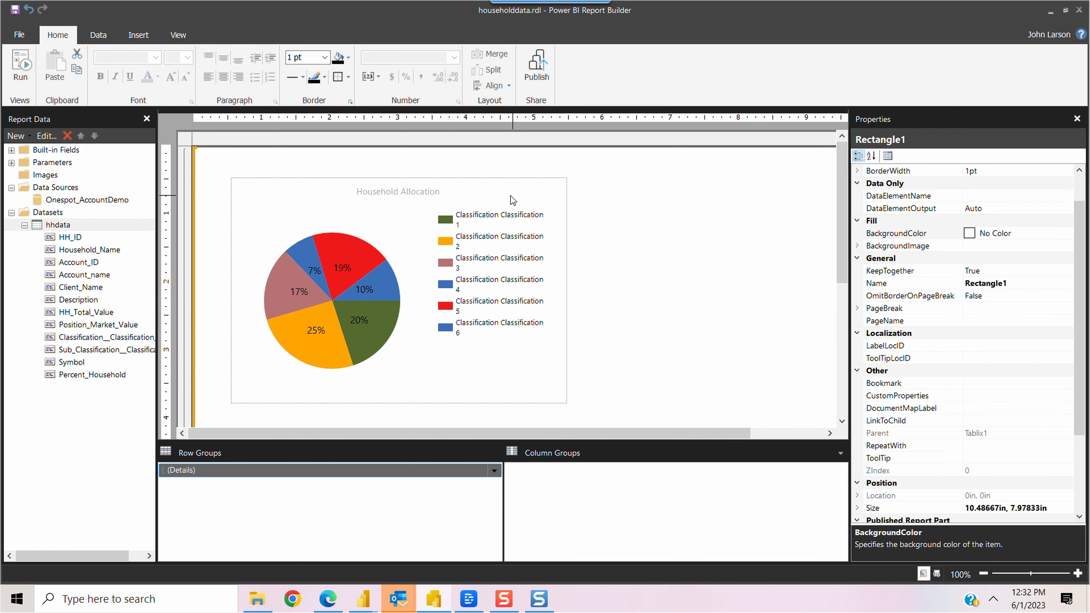